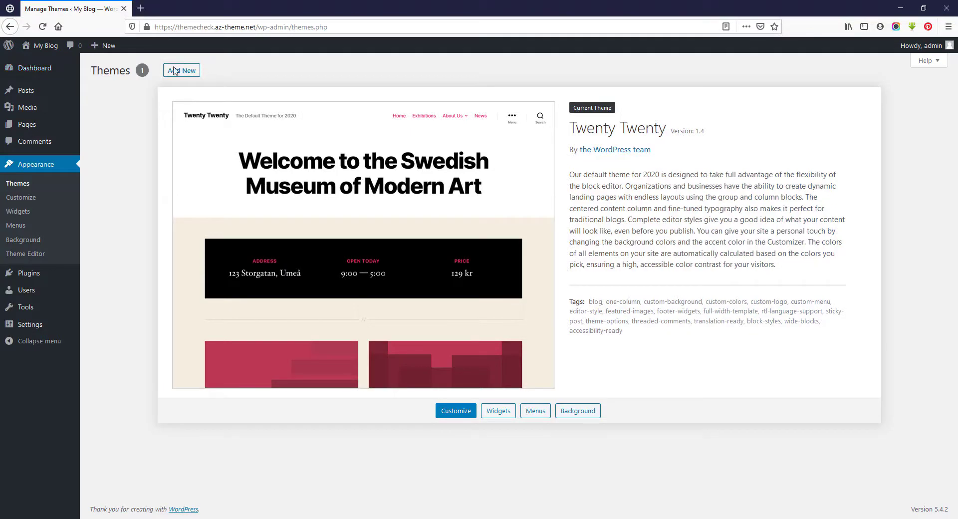
Step: Upload the theme file rebecca.zip from the Themes_and_documentation folder and install it
{"action": "left_click", "coordinate": [182, 75]}
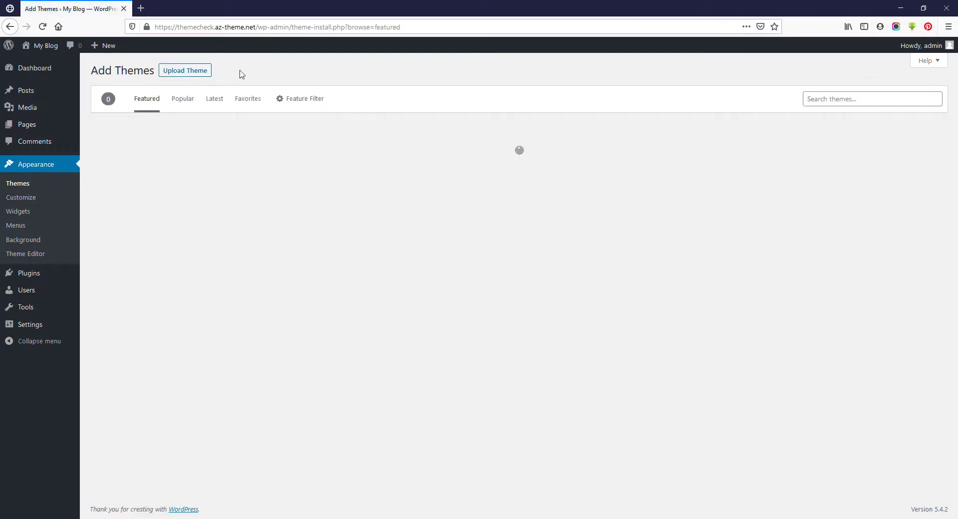
{"action": "left_click", "coordinate": [205, 73]}
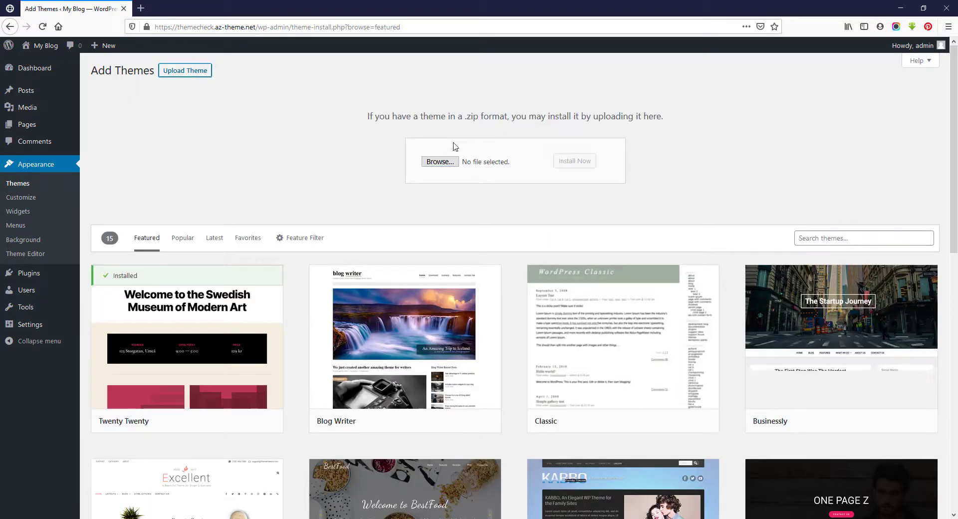
{"action": "left_click", "coordinate": [445, 164]}
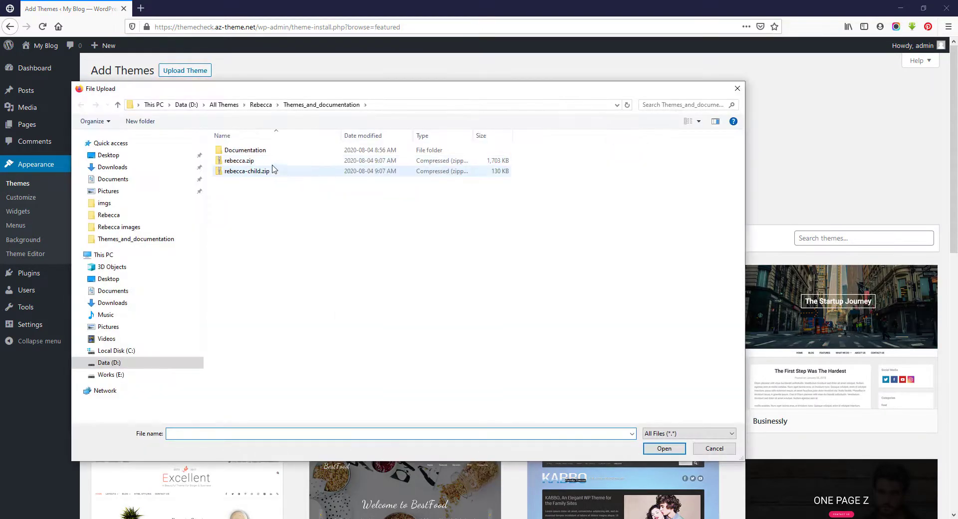
{"action": "left_click", "coordinate": [239, 161]}
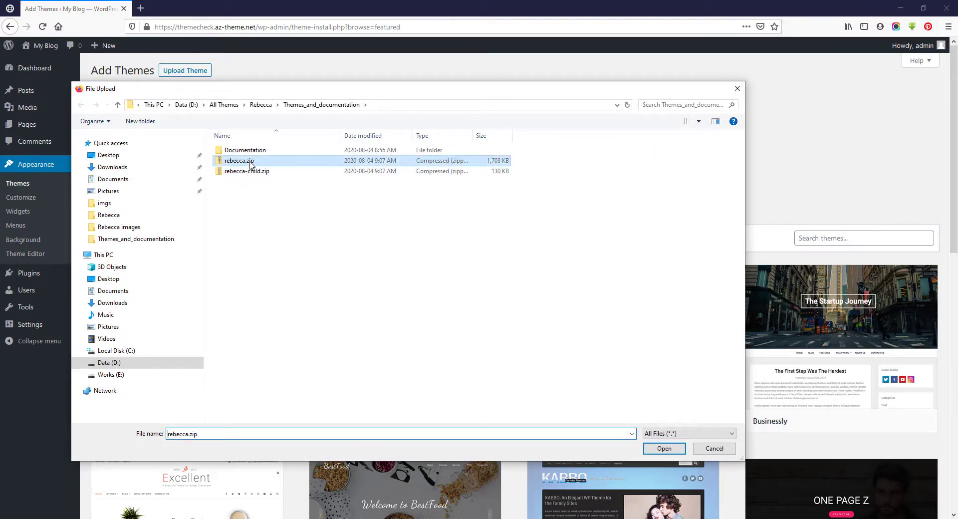
{"action": "double_click", "coordinate": [251, 163]}
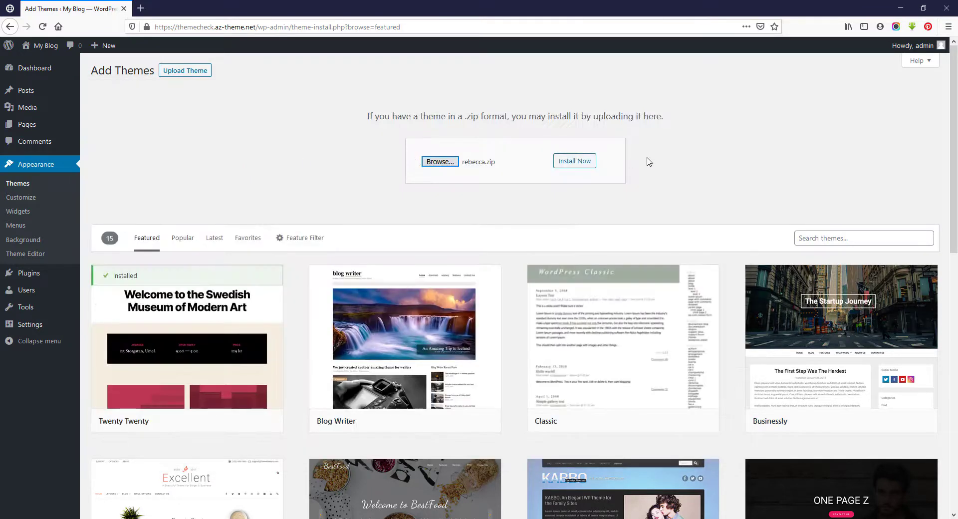
{"action": "left_click", "coordinate": [566, 167]}
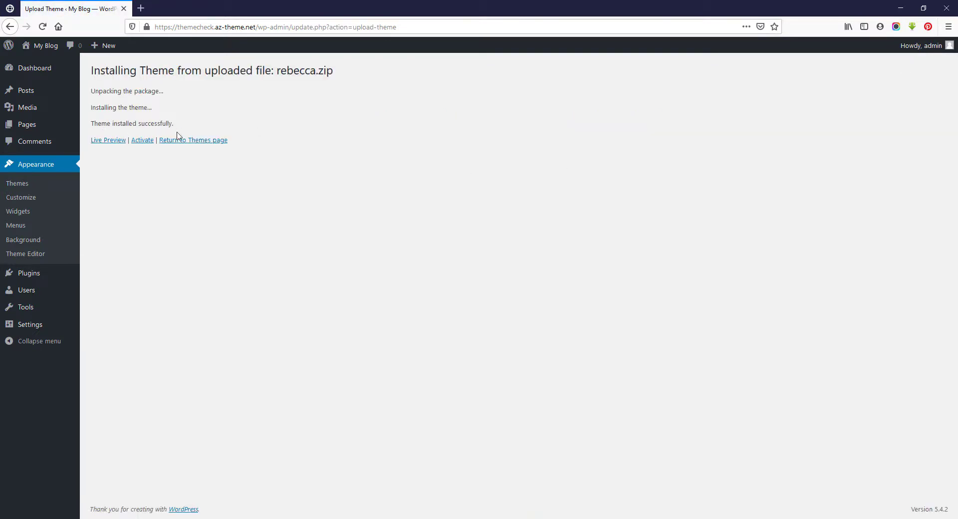
Step: Upload and install the child theme from rebecca-child.zip, and activate it
{"action": "left_click", "coordinate": [198, 140]}
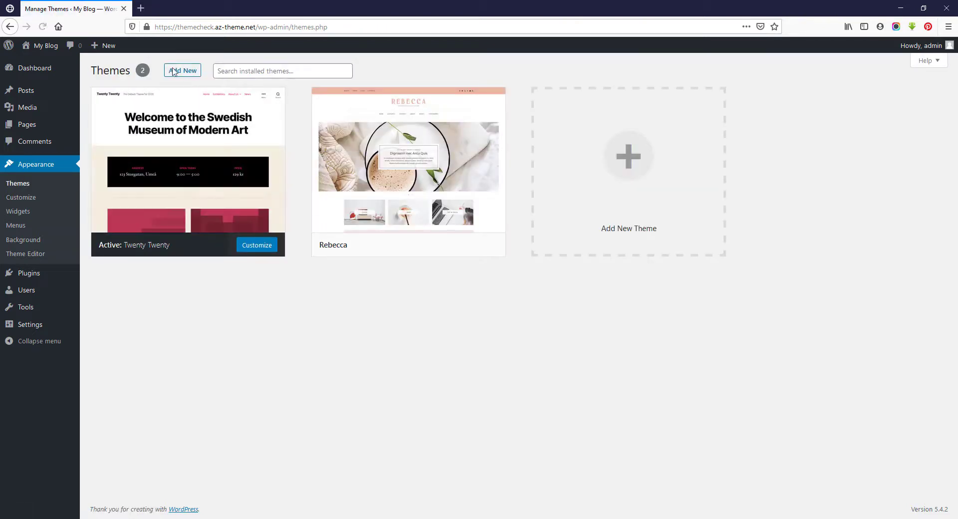
{"action": "left_click", "coordinate": [188, 73]}
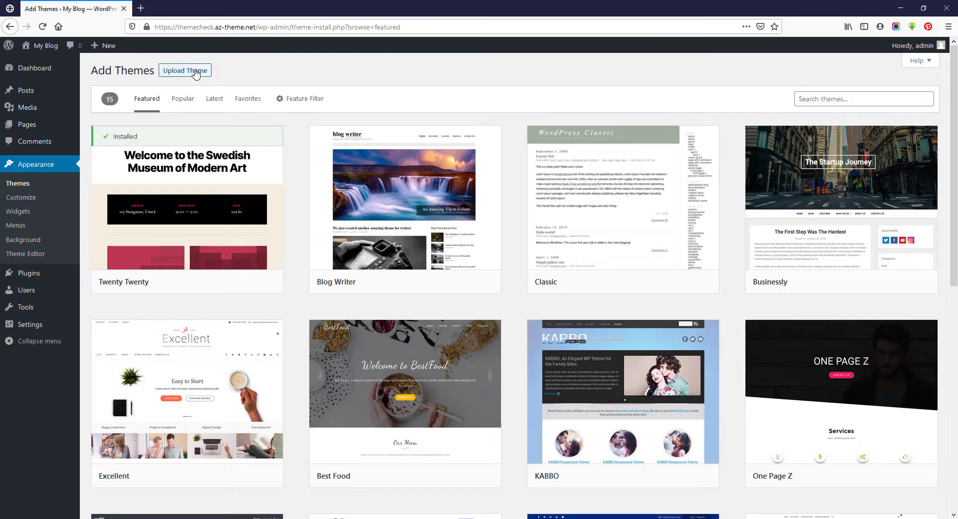
{"action": "left_click", "coordinate": [196, 72]}
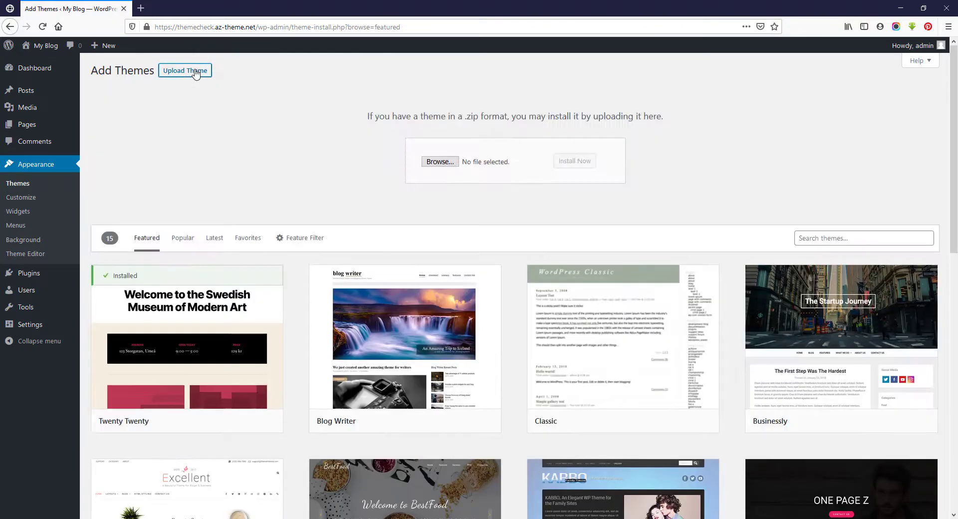
{"action": "left_click", "coordinate": [441, 163]}
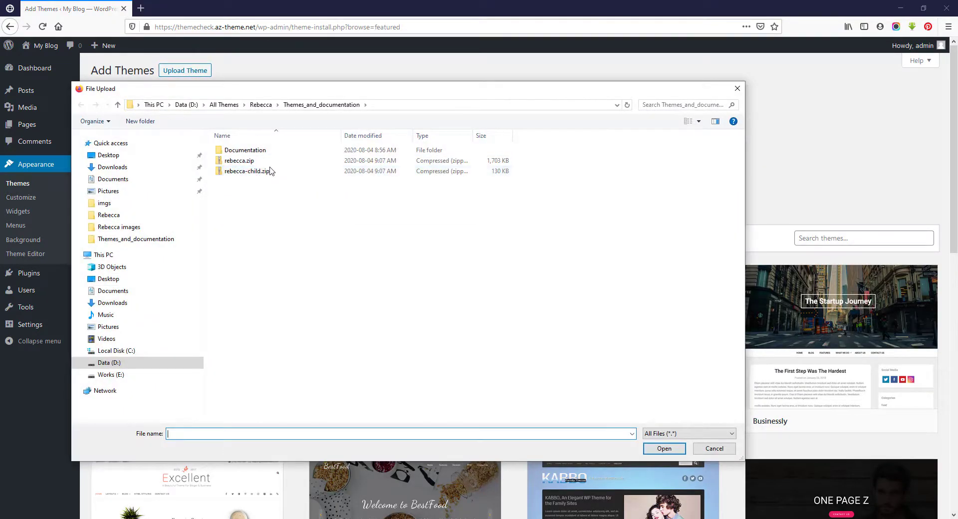
{"action": "double_click", "coordinate": [266, 172]}
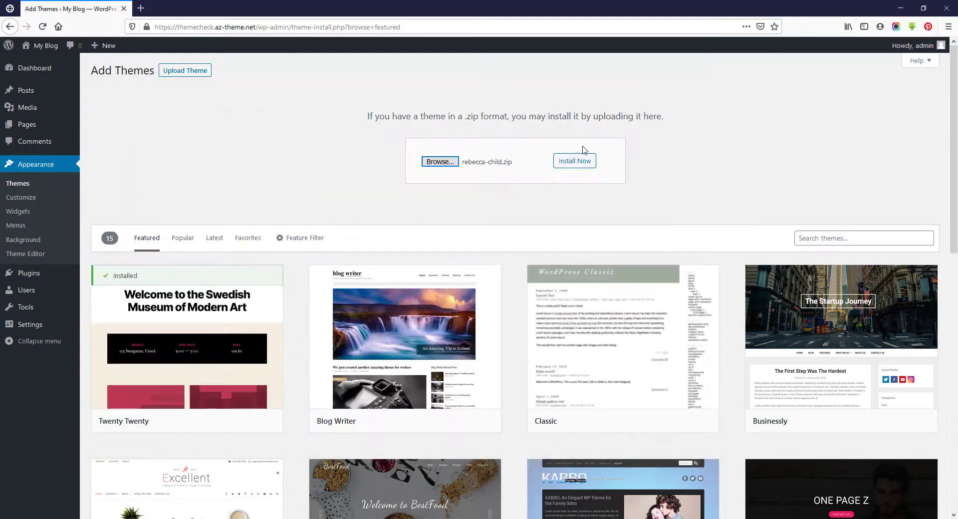
{"action": "left_click", "coordinate": [574, 162]}
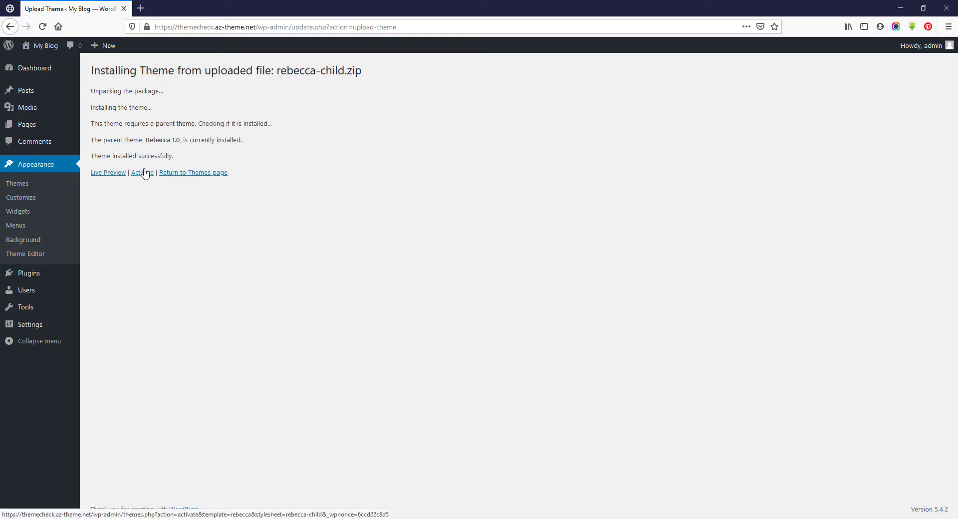
{"action": "left_click", "coordinate": [144, 172]}
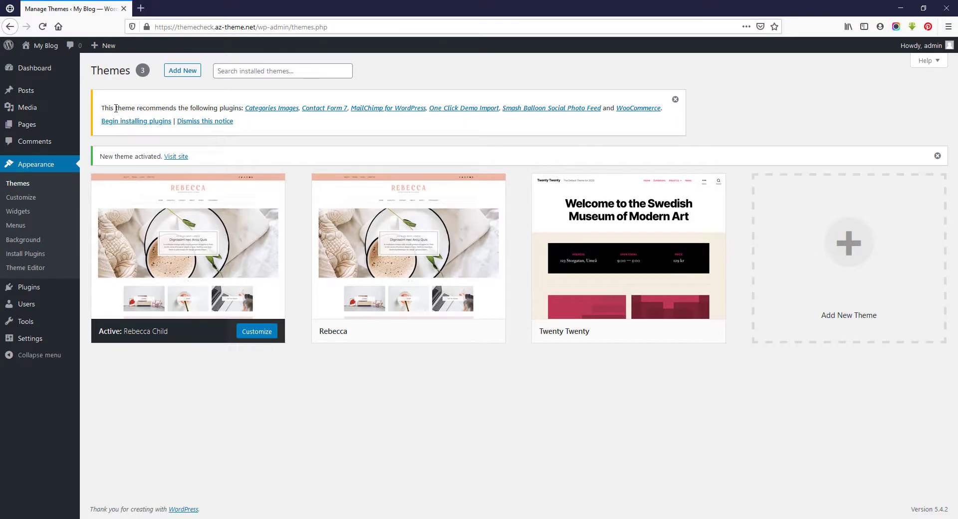
Step: Select all the plugins recommended by the theme and install them with the bulk Install action
{"action": "left_click_drag", "start_coordinate": [101, 109], "coordinate": [689, 115]}
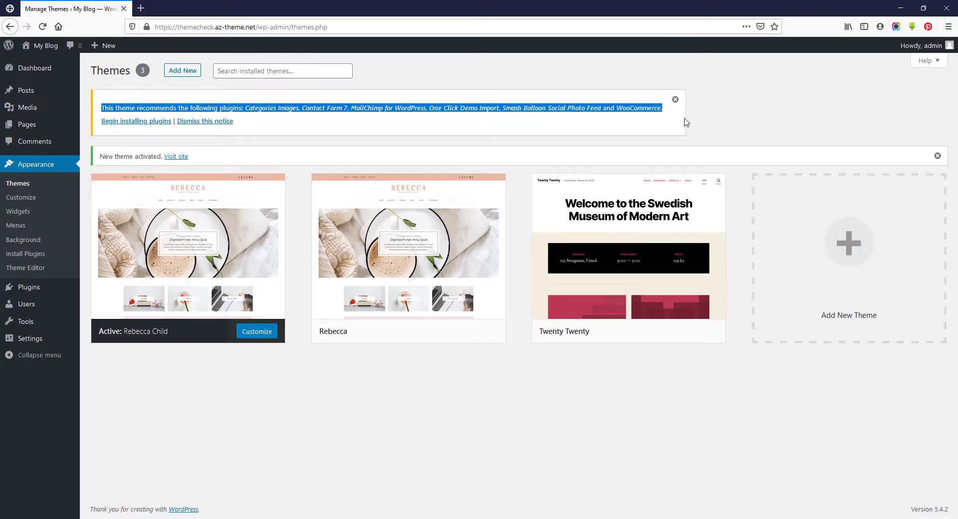
{"action": "left_click", "coordinate": [678, 130]}
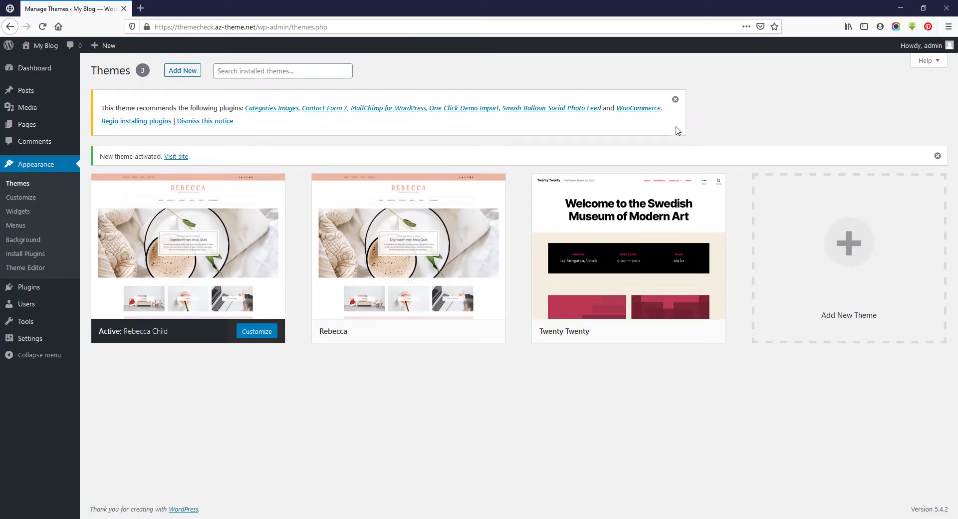
{"action": "left_click", "coordinate": [113, 129]}
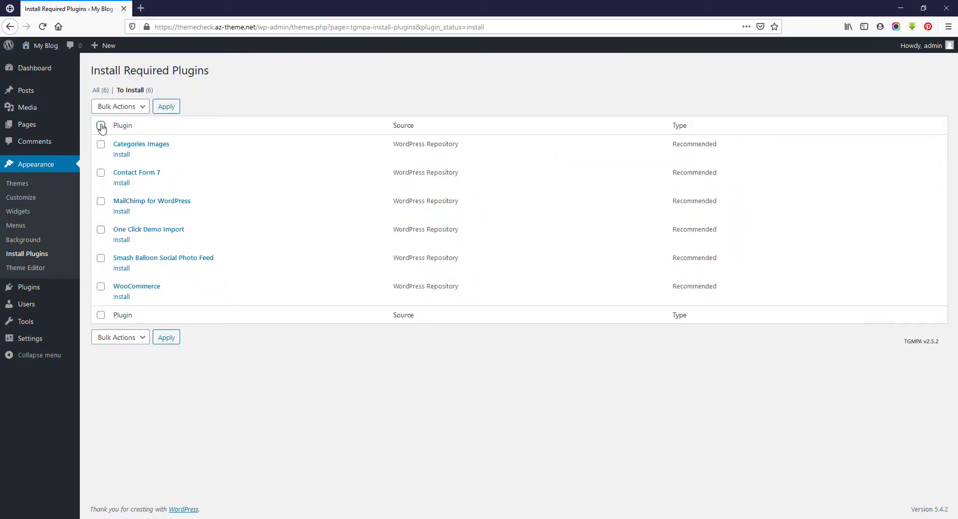
{"action": "left_click", "coordinate": [118, 108]}
{"action": "left_click", "coordinate": [133, 136]}
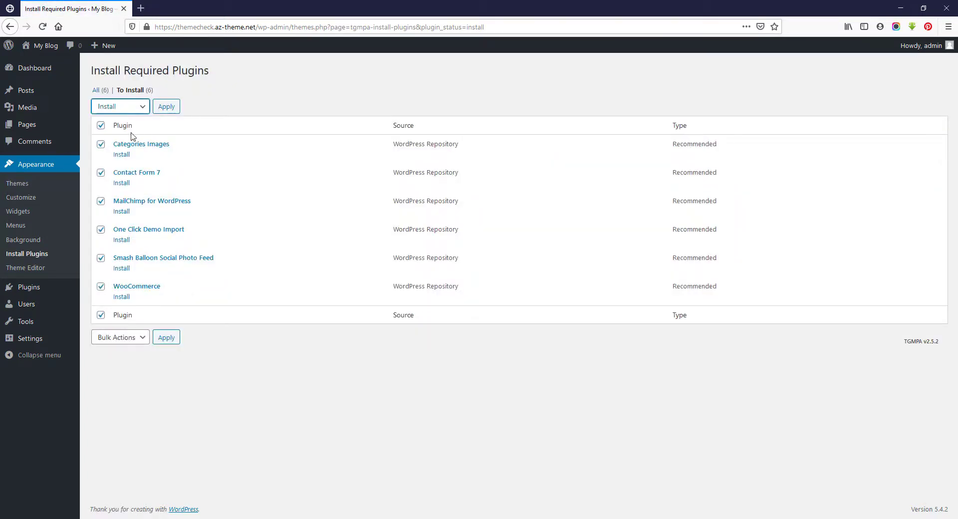
{"action": "left_click", "coordinate": [167, 109]}
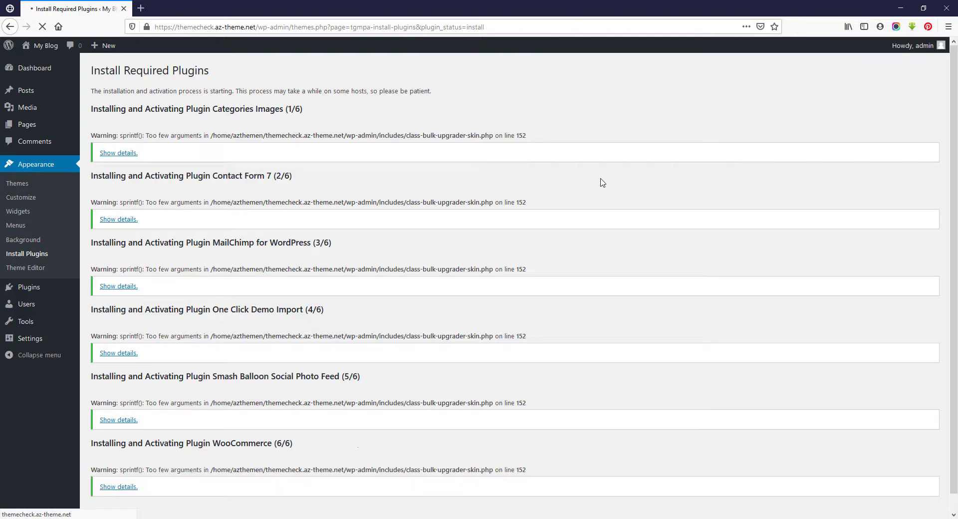
Step: Return to the Dashboard after the plugin installation and decline the WooCommerce setup for now
{"action": "scroll", "coordinate": [602, 181], "scroll_direction": "down", "scroll_amount": 3}
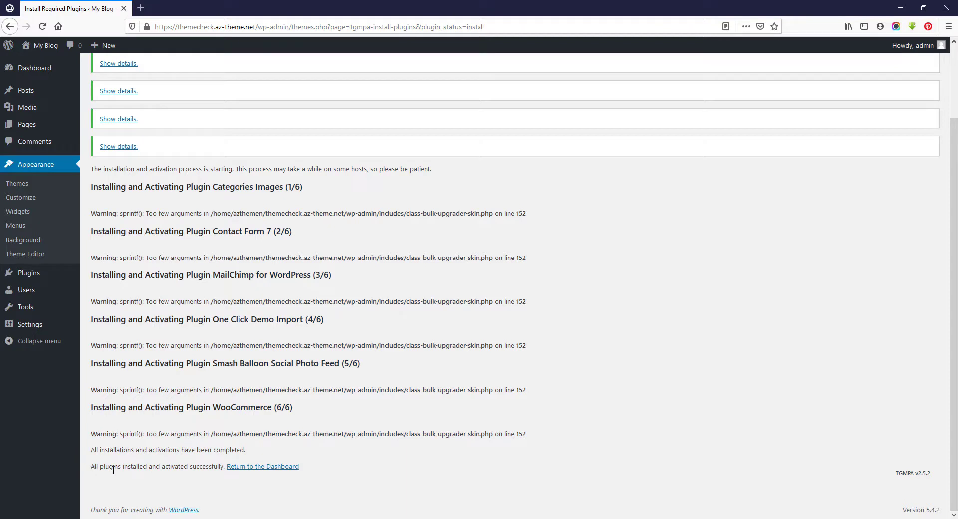
{"action": "left_click_drag", "start_coordinate": [91, 467], "coordinate": [341, 468]}
{"action": "left_click", "coordinate": [357, 466]}
{"action": "left_click", "coordinate": [290, 466]}
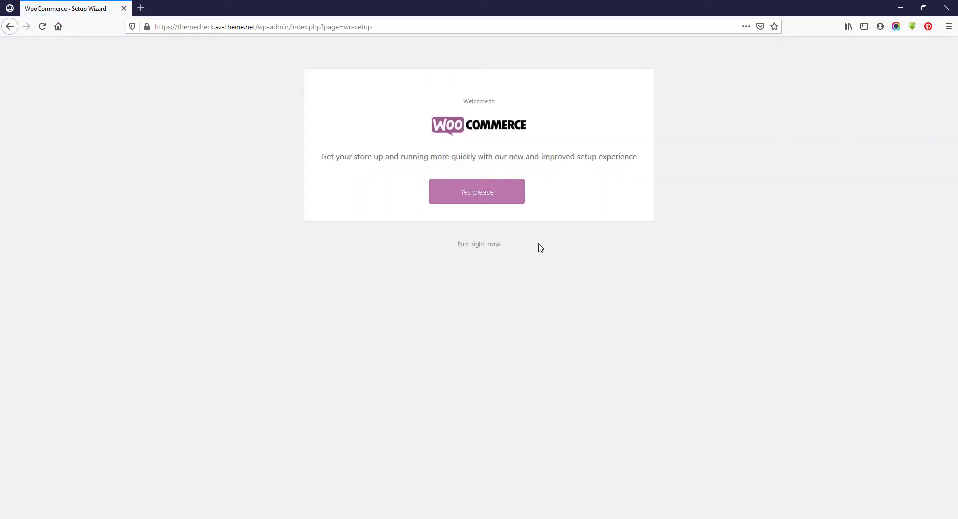
{"action": "left_click", "coordinate": [483, 245]}
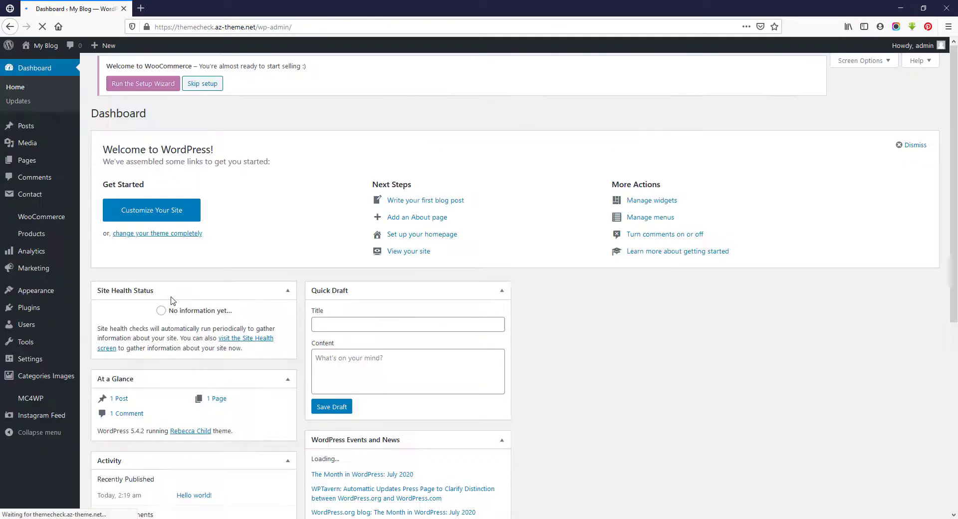
Step: Visit the blog's front page and look over its layout from header to footer
{"action": "mouse_move", "coordinate": [44, 46]}
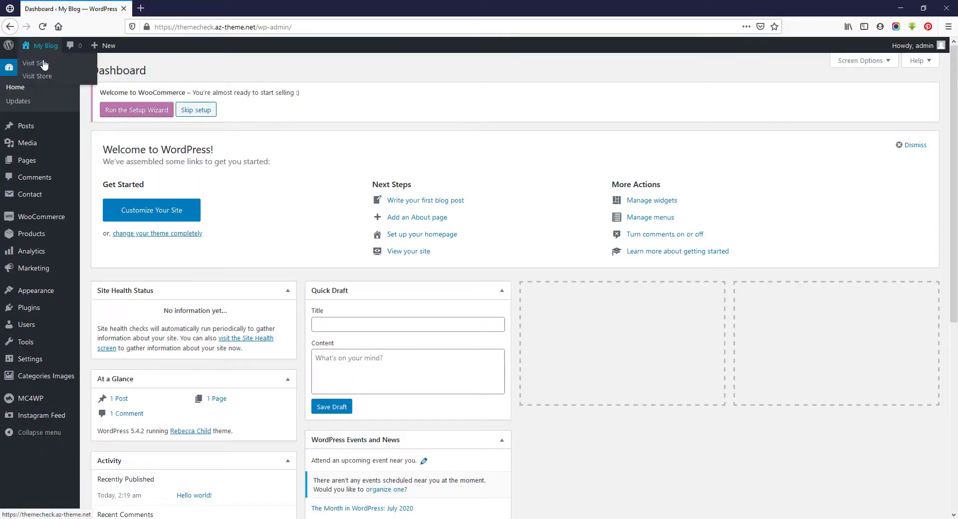
{"action": "left_click", "coordinate": [42, 64]}
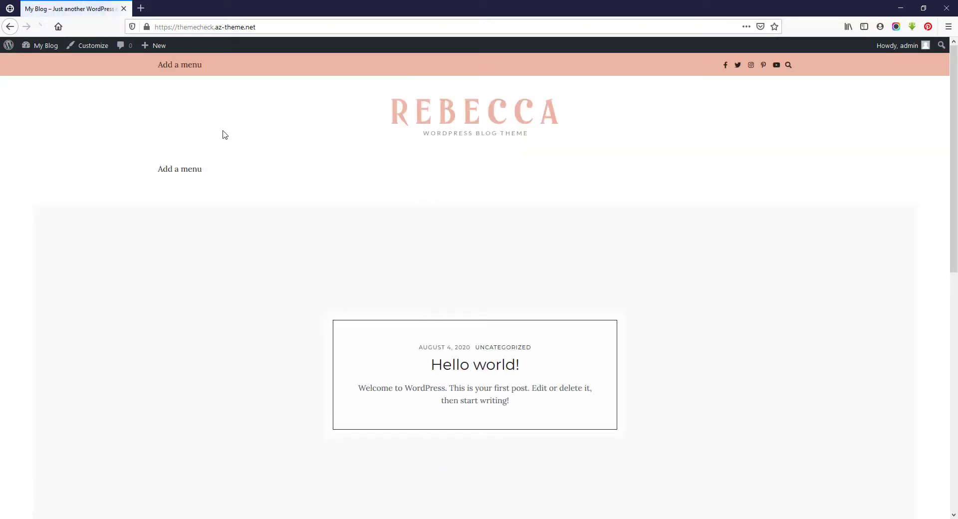
{"action": "scroll", "coordinate": [328, 126], "scroll_direction": "down", "scroll_amount": 4}
{"action": "scroll", "coordinate": [328, 126], "scroll_direction": "down", "scroll_amount": 5}
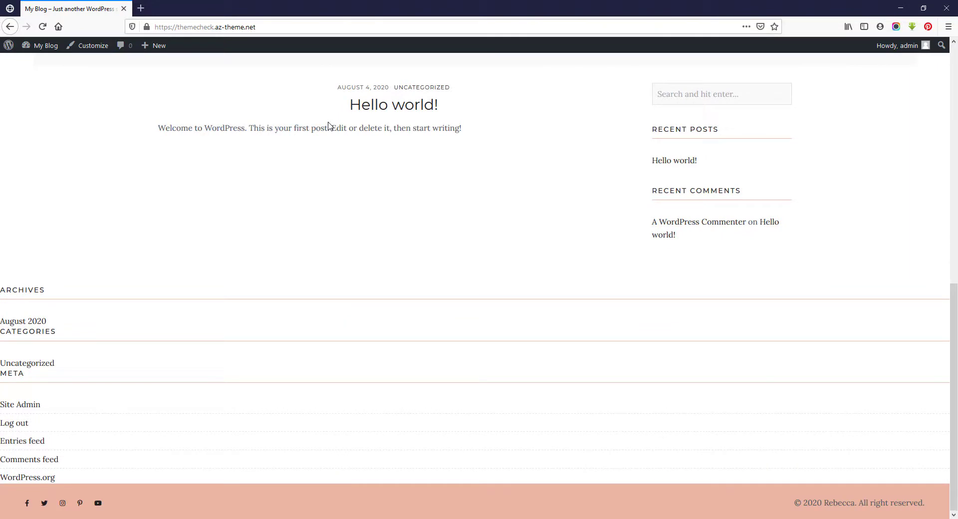
{"action": "scroll", "coordinate": [328, 126], "scroll_direction": "up", "scroll_amount": 9}
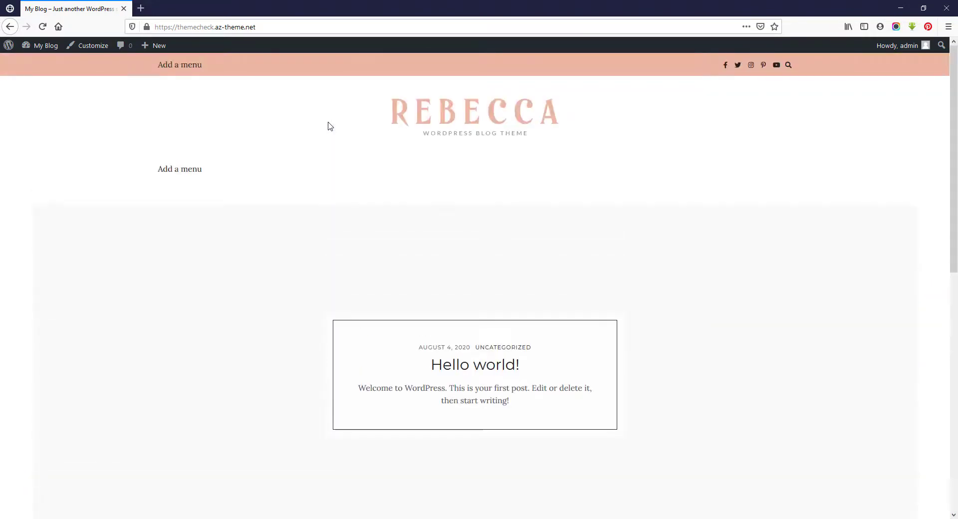
Step: Delete the Meta, Categories and Archives widgets from the Instagram Footer area
{"action": "mouse_move", "coordinate": [47, 47]}
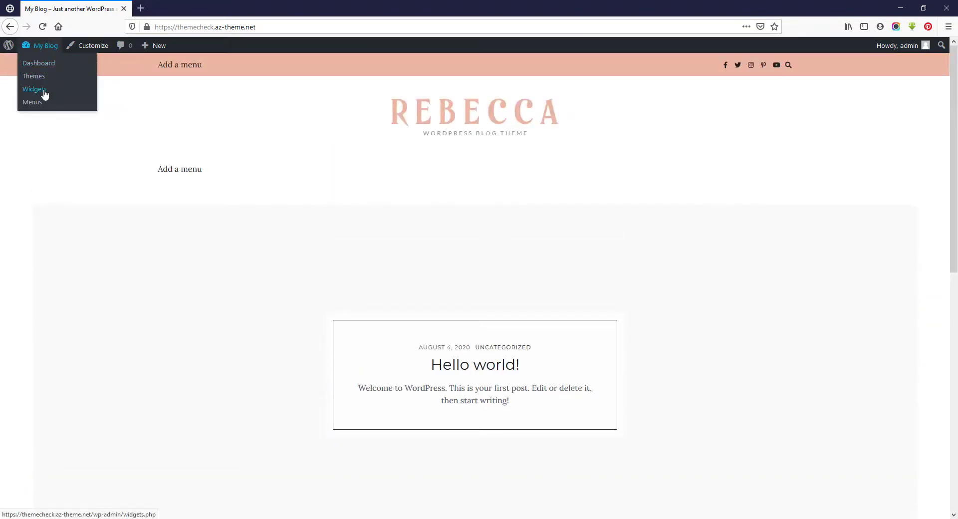
{"action": "left_click", "coordinate": [36, 90]}
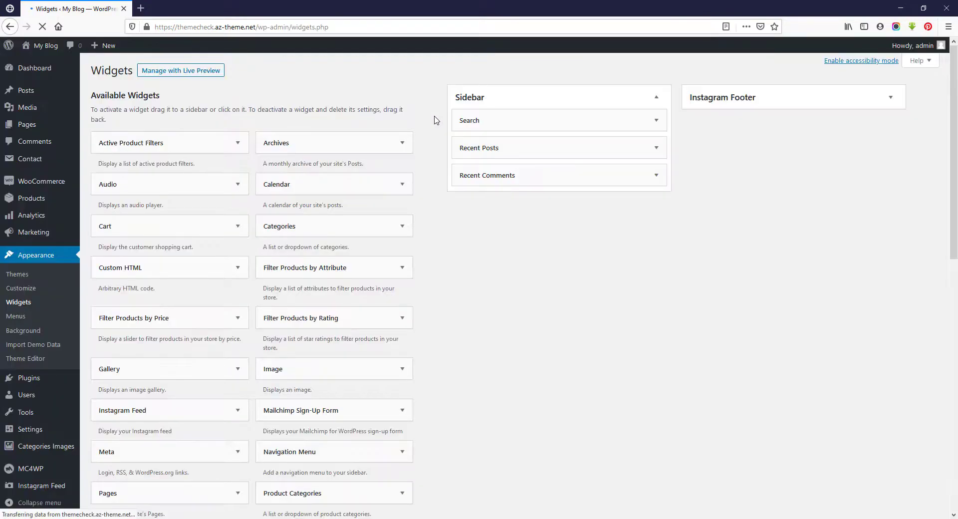
{"action": "left_click", "coordinate": [732, 103]}
{"action": "left_click", "coordinate": [719, 200]}
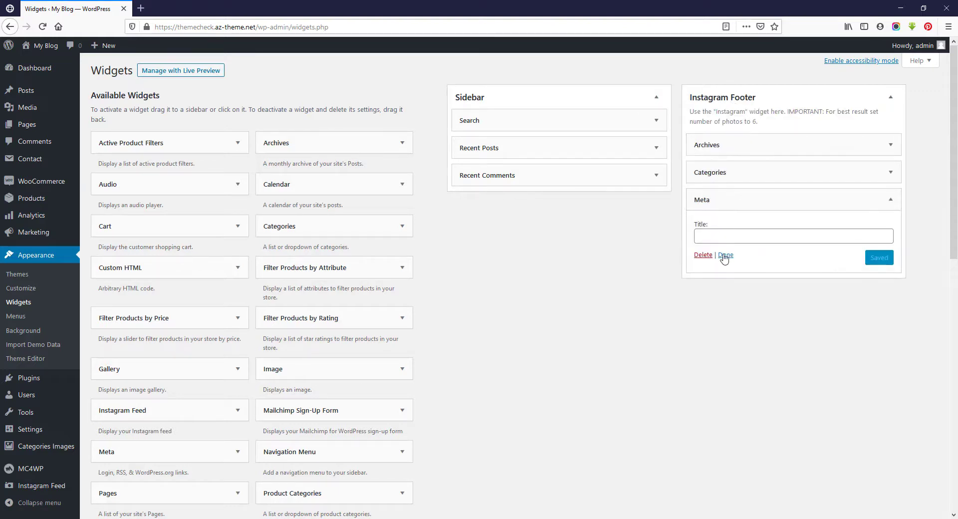
{"action": "left_click", "coordinate": [707, 174]}
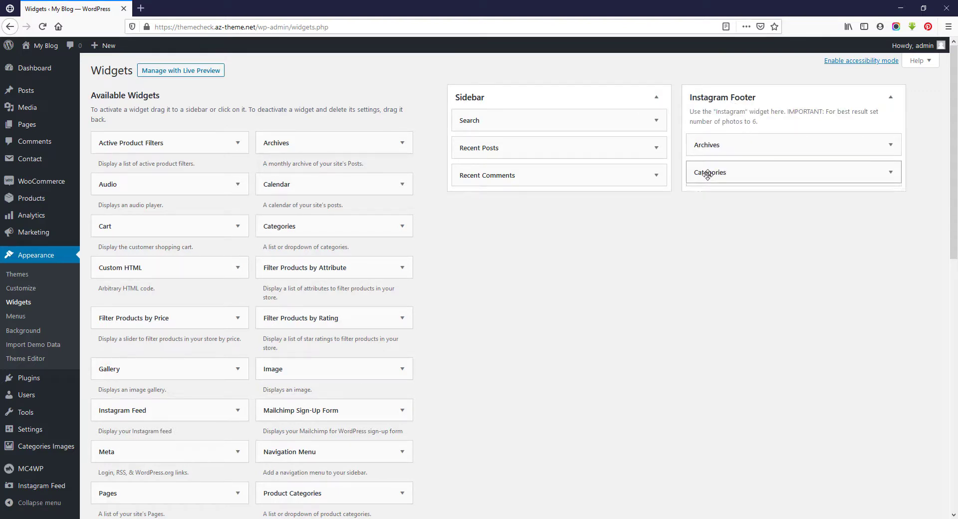
{"action": "left_click", "coordinate": [703, 266]}
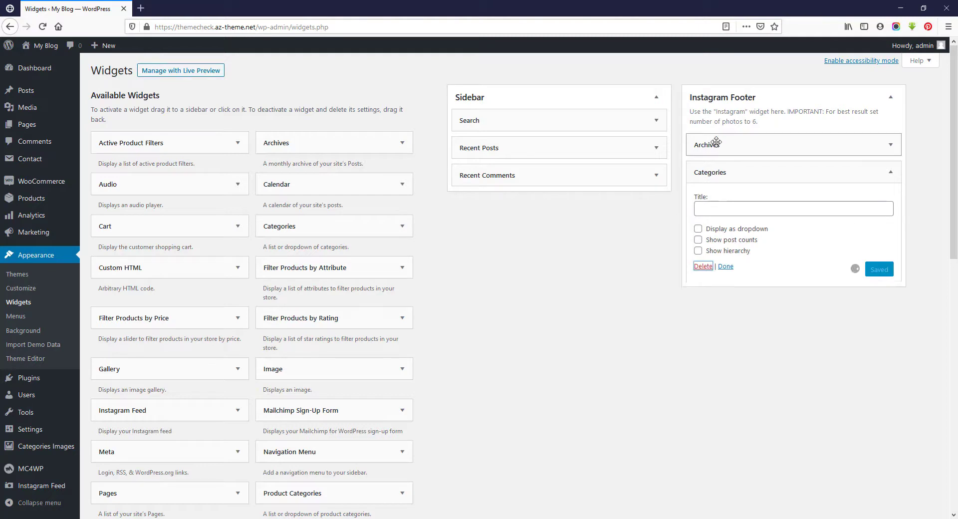
{"action": "left_click", "coordinate": [716, 143]}
{"action": "left_click", "coordinate": [704, 229]}
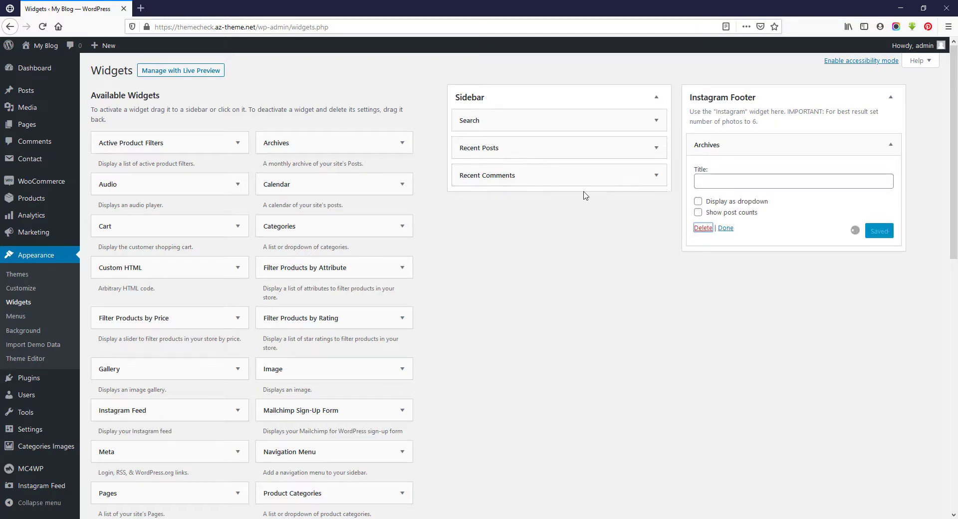
Step: Delete the Recent Comments, Recent Posts and Search widgets from the Sidebar area
{"action": "left_click", "coordinate": [555, 176]}
{"action": "left_click", "coordinate": [468, 252]}
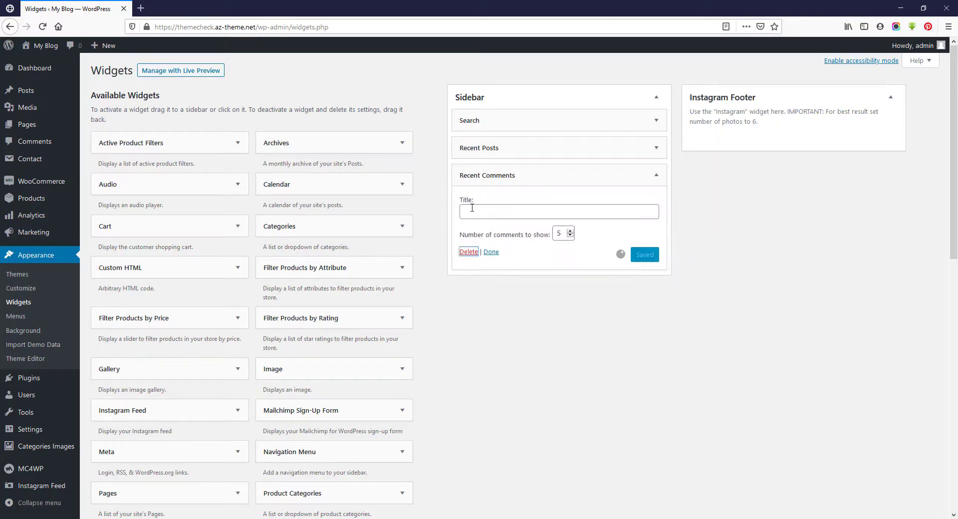
{"action": "left_click", "coordinate": [479, 146]}
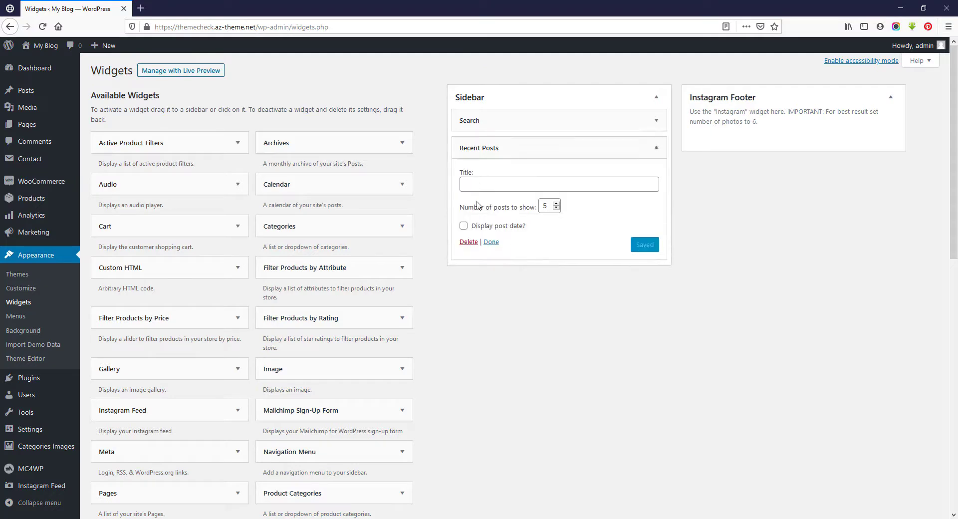
{"action": "left_click", "coordinate": [469, 244]}
{"action": "left_click", "coordinate": [488, 120]}
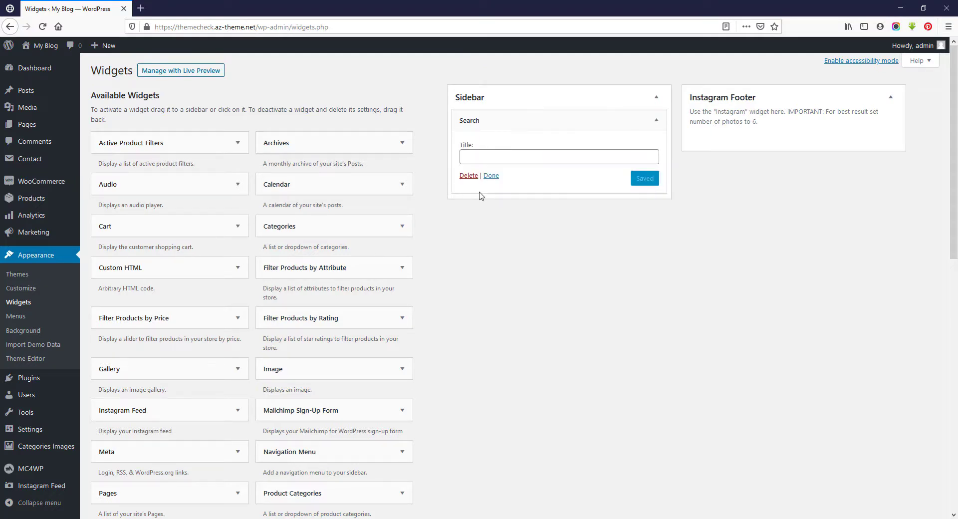
{"action": "left_click", "coordinate": [469, 175]}
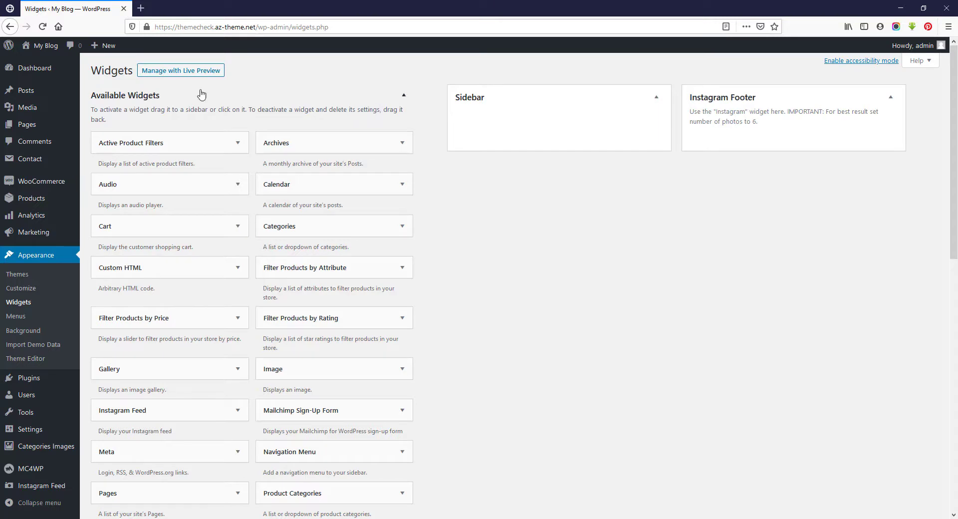
Step: Visit the blog's front page and check its layout without the deleted widgets
{"action": "left_click", "coordinate": [38, 61]}
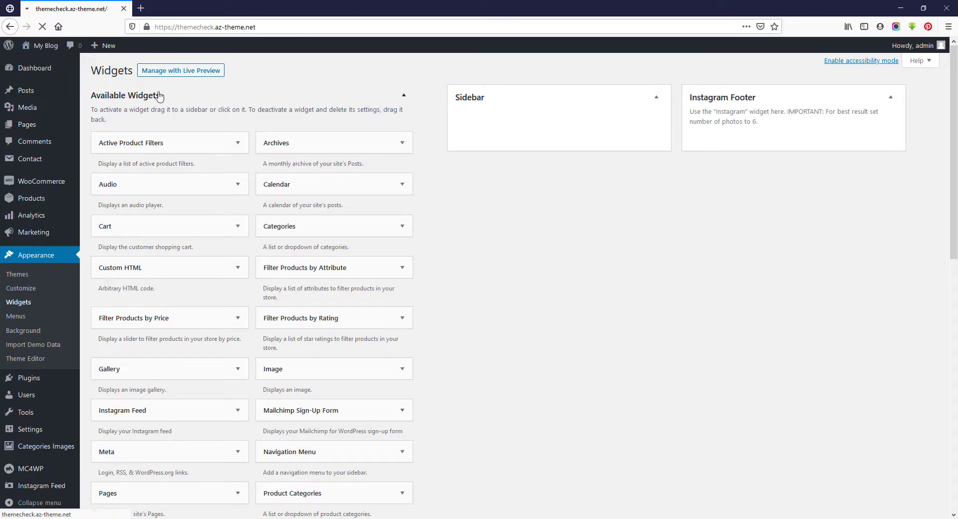
{"action": "scroll", "coordinate": [637, 157], "scroll_direction": "down", "scroll_amount": 3}
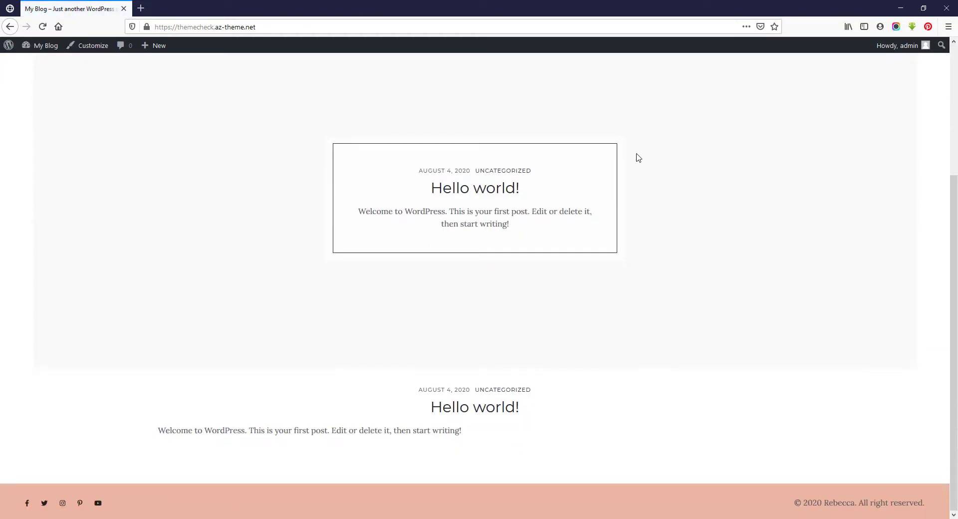
{"action": "scroll", "coordinate": [628, 185], "scroll_direction": "up", "scroll_amount": 3}
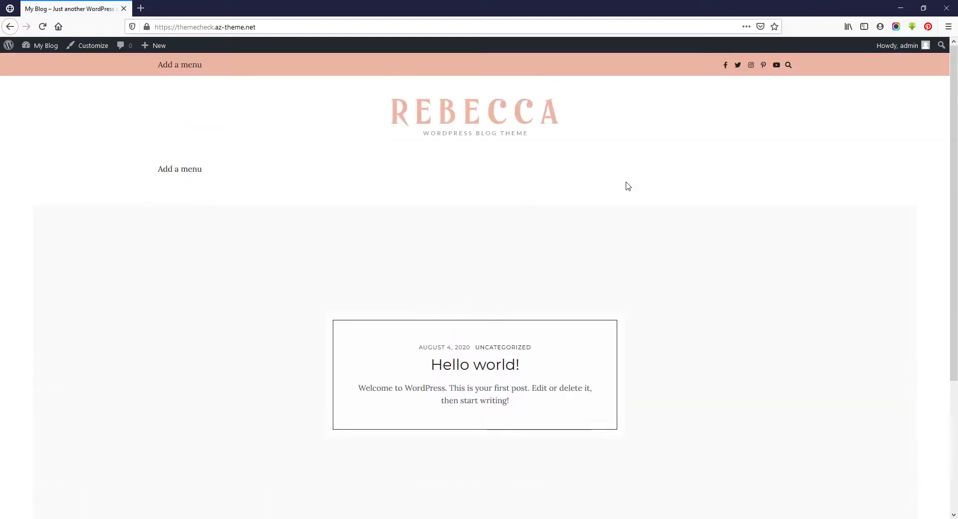
{"action": "scroll", "coordinate": [628, 187], "scroll_direction": "down", "scroll_amount": 3}
{"action": "scroll", "coordinate": [628, 186], "scroll_direction": "up", "scroll_amount": 3}
Step: Return to the Dashboard and run the theme's one-click demo data import through to completion
{"action": "left_click", "coordinate": [49, 66]}
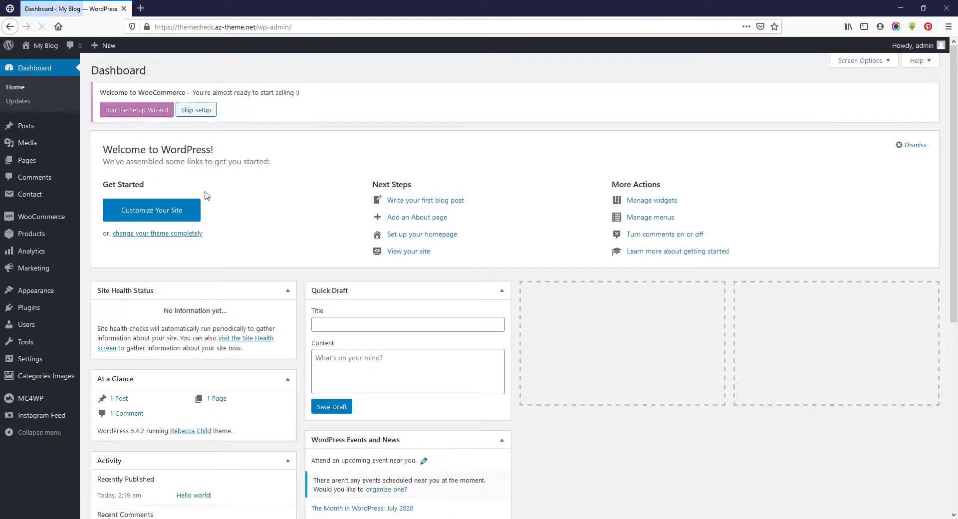
{"action": "scroll", "coordinate": [167, 180], "scroll_direction": "down", "scroll_amount": 2}
{"action": "mouse_move", "coordinate": [77, 293]}
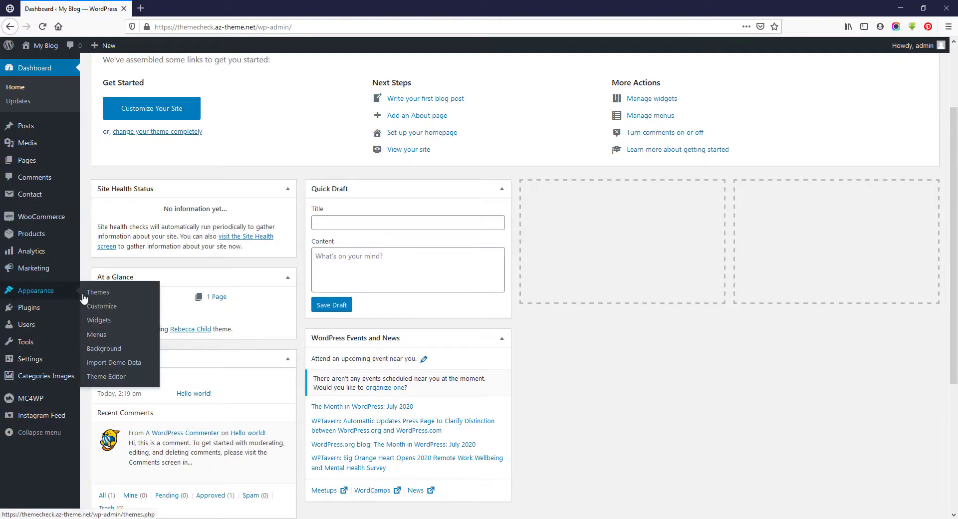
{"action": "left_click", "coordinate": [138, 363]}
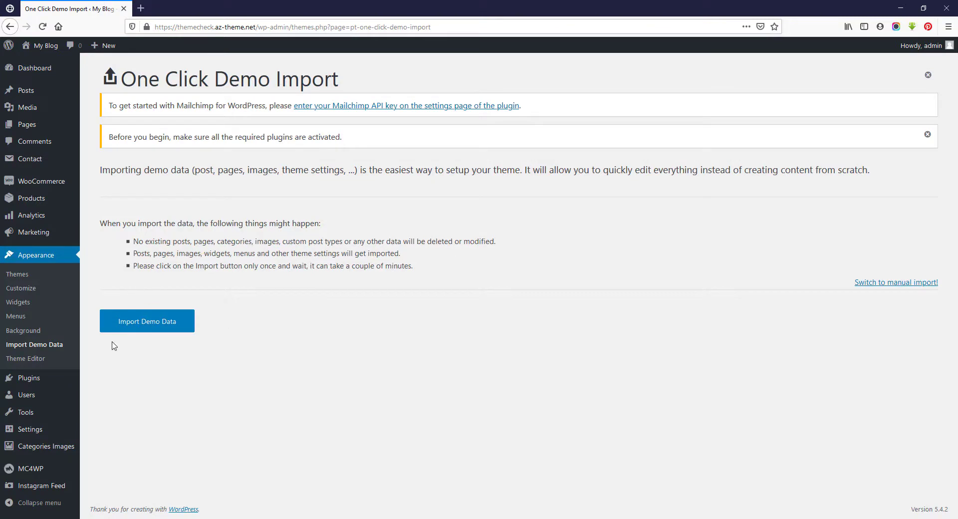
{"action": "left_click", "coordinate": [188, 322]}
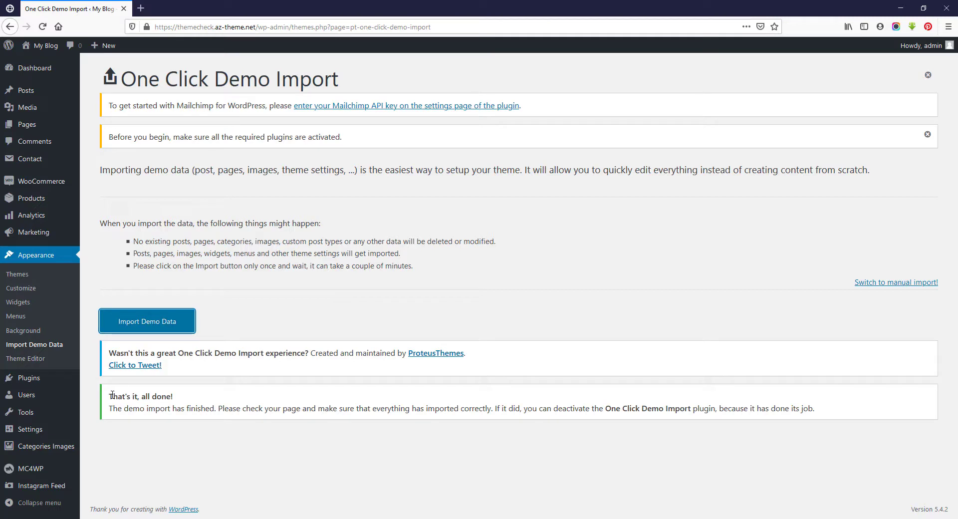
{"action": "left_click_drag", "start_coordinate": [108, 395], "coordinate": [199, 399]}
{"action": "left_click", "coordinate": [246, 391]}
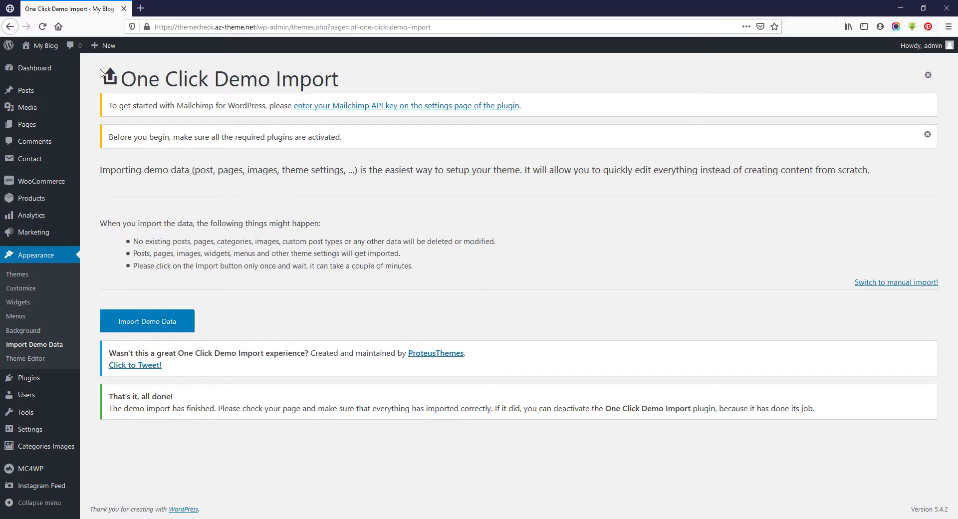
Step: Visit the blog's front page and review the imported demo content from the header menus to the footer
{"action": "left_click", "coordinate": [42, 64]}
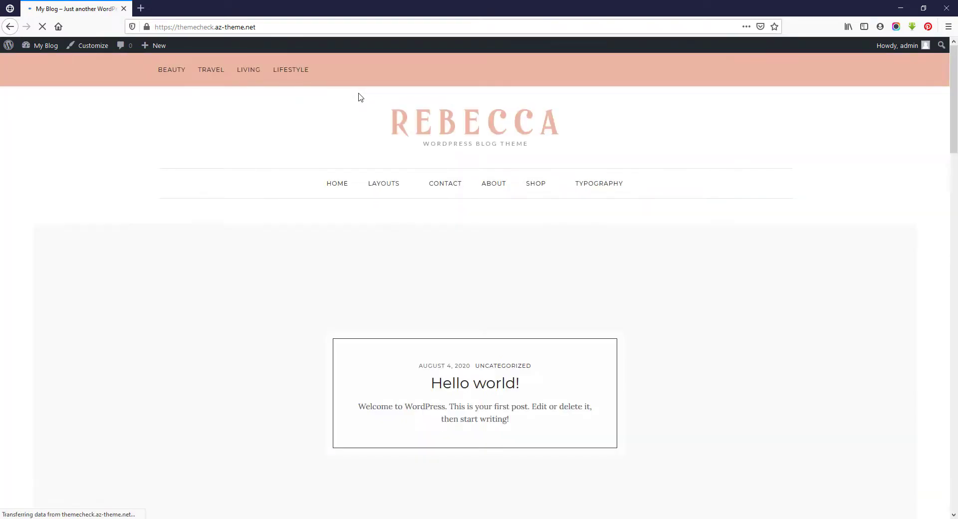
{"action": "scroll", "coordinate": [360, 97], "scroll_direction": "down", "scroll_amount": 4}
{"action": "scroll", "coordinate": [362, 97], "scroll_direction": "up", "scroll_amount": 4}
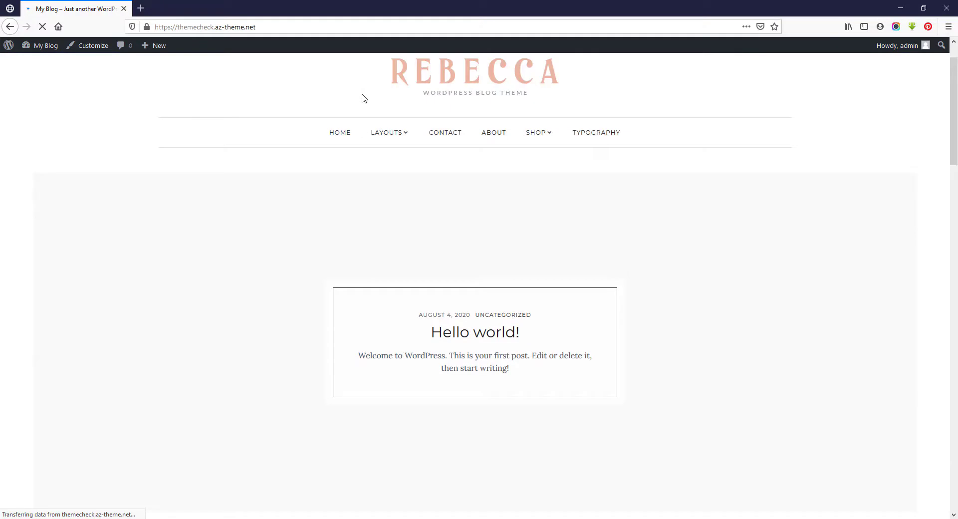
{"action": "scroll", "coordinate": [363, 98], "scroll_direction": "down", "scroll_amount": 10}
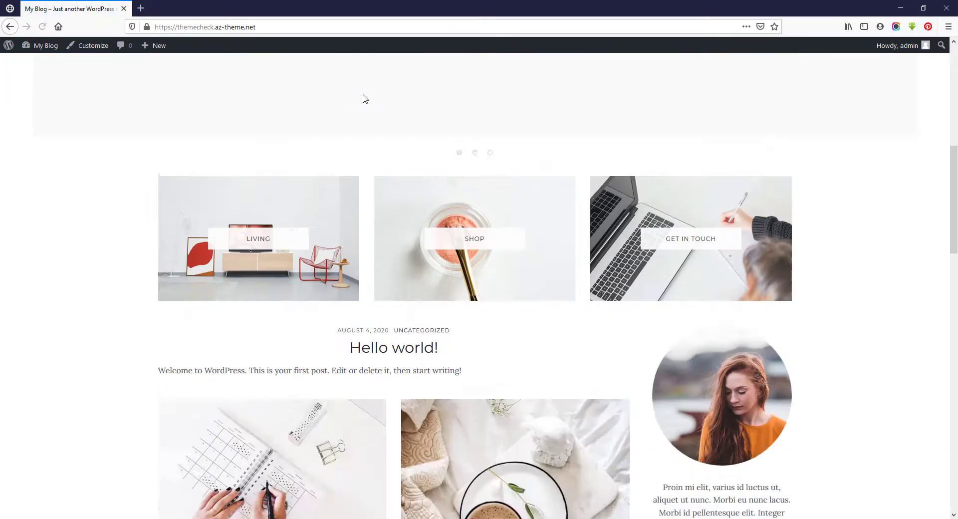
{"action": "scroll", "coordinate": [363, 99], "scroll_direction": "down", "scroll_amount": 10}
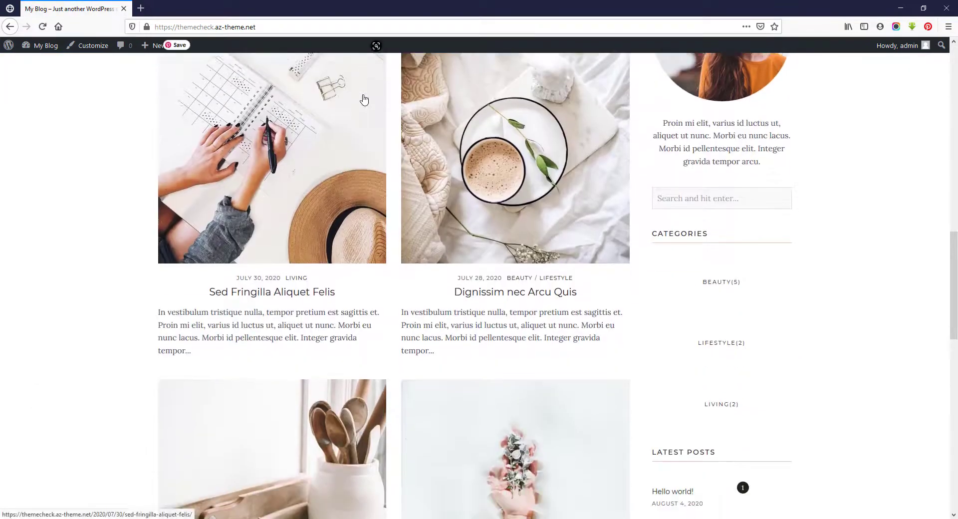
{"action": "scroll", "coordinate": [364, 98], "scroll_direction": "down", "scroll_amount": 10}
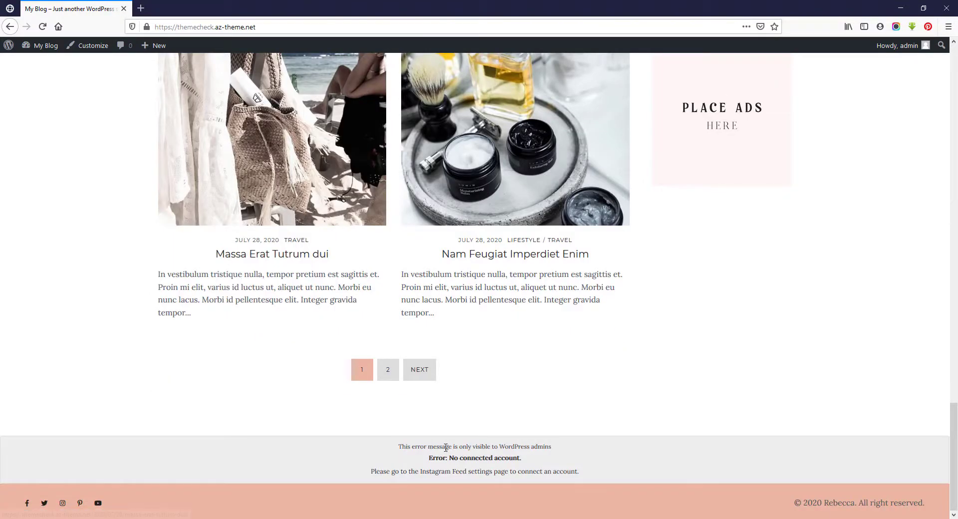
Step: Read the Instagram Feed error message above the front page's footer
{"action": "left_click_drag", "start_coordinate": [430, 458], "coordinate": [563, 459]}
{"action": "left_click", "coordinate": [572, 458]}
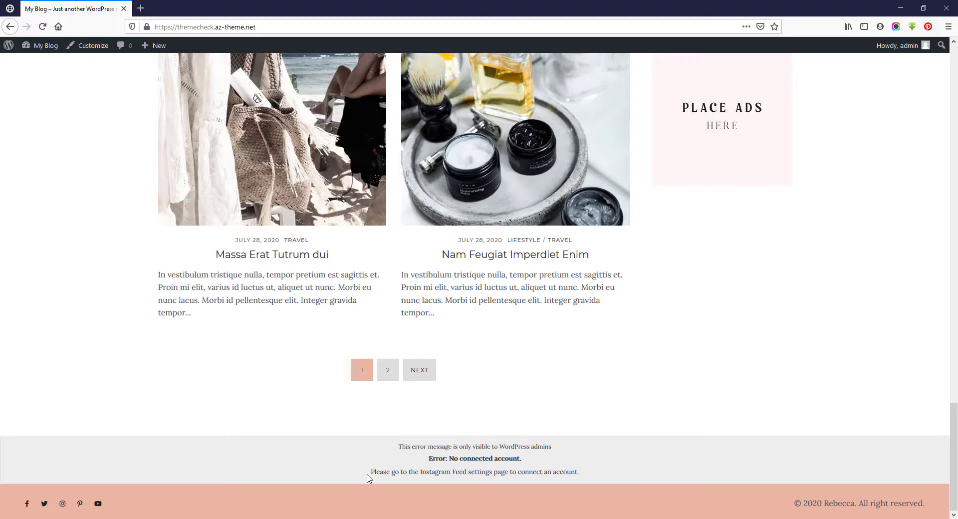
{"action": "left_click_drag", "start_coordinate": [371, 472], "coordinate": [599, 474]}
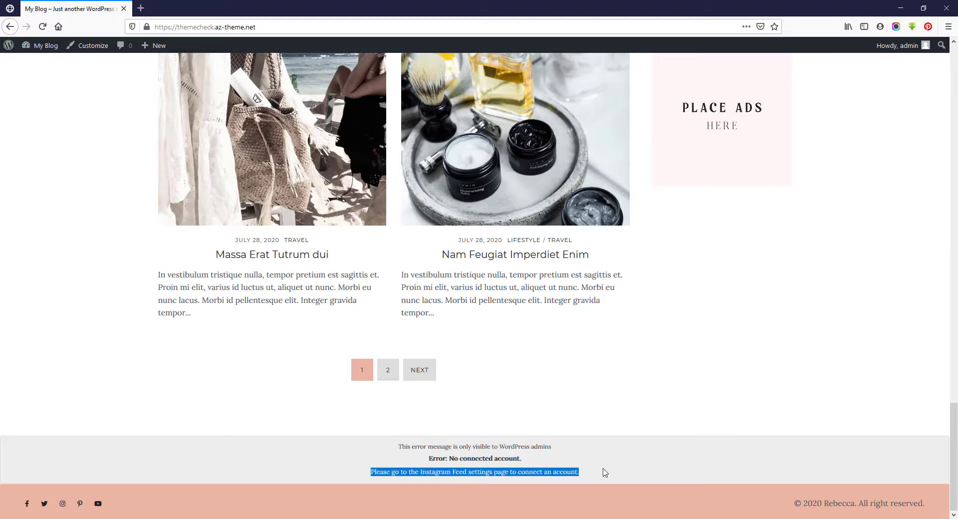
{"action": "left_click", "coordinate": [605, 473]}
{"action": "scroll", "coordinate": [609, 459], "scroll_direction": "up", "scroll_amount": 15}
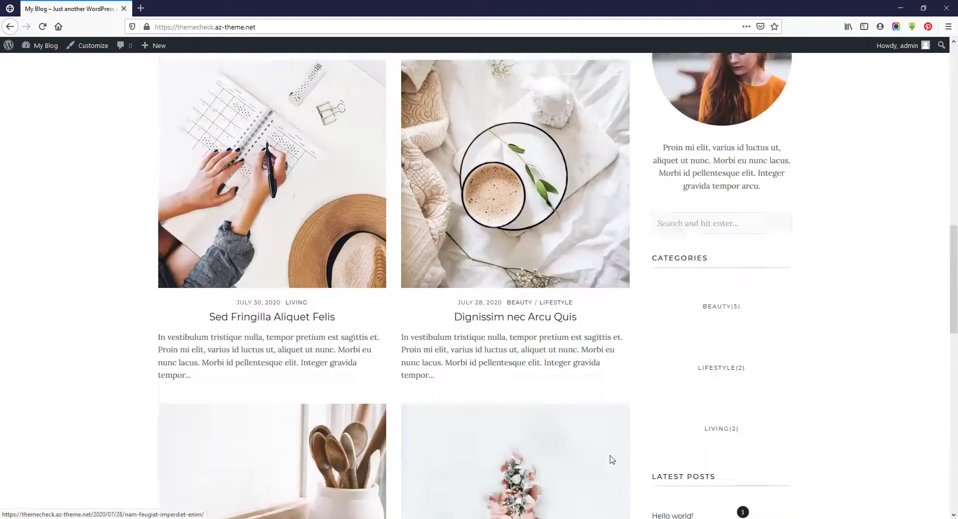
{"action": "scroll", "coordinate": [612, 459], "scroll_direction": "up", "scroll_amount": 15}
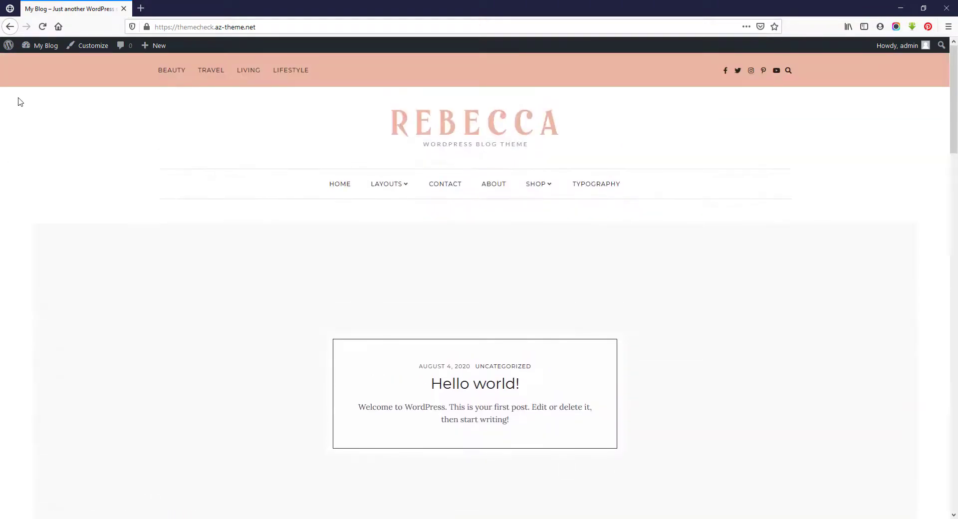
Step: Connect the aztheme Instagram account as a Personal profile in the Instagram Feed settings, continuing with the previous authorization
{"action": "mouse_move", "coordinate": [44, 46]}
{"action": "left_click", "coordinate": [45, 65]}
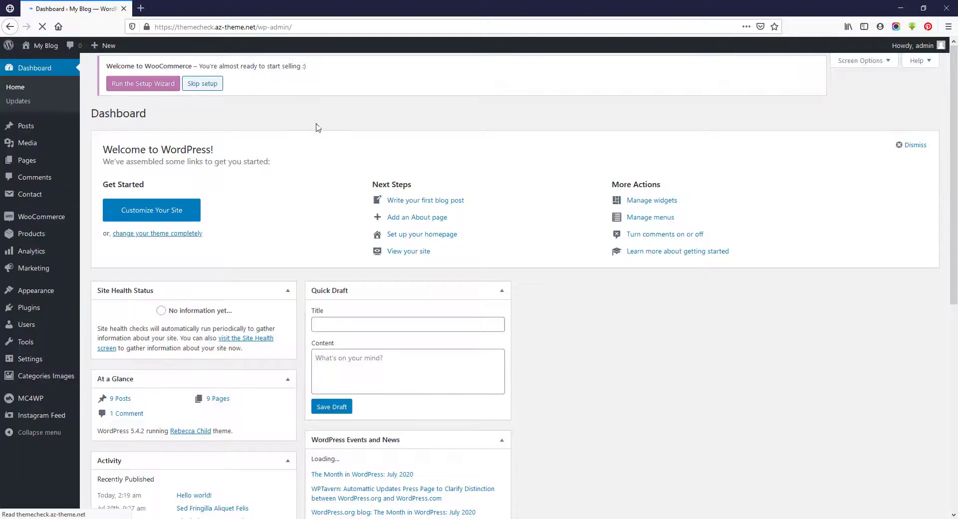
{"action": "mouse_move", "coordinate": [69, 420]}
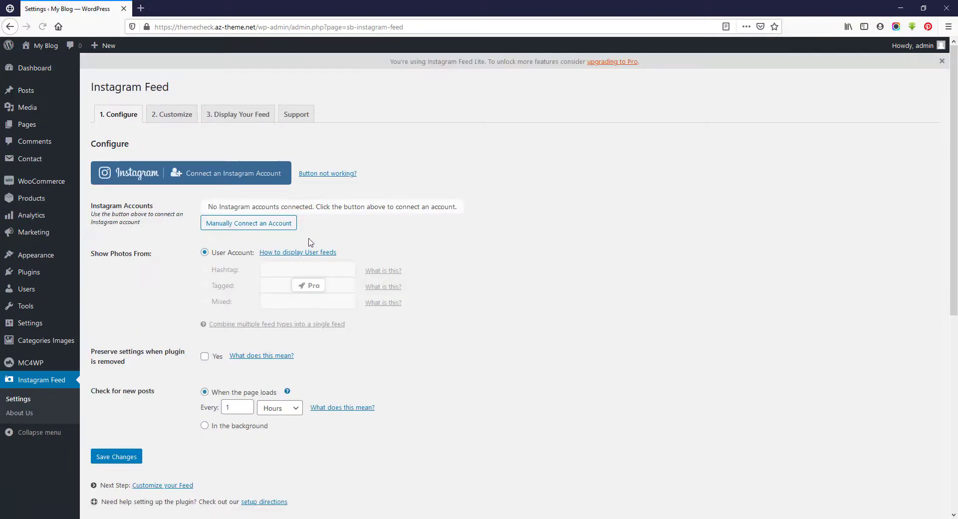
{"action": "left_click", "coordinate": [239, 184]}
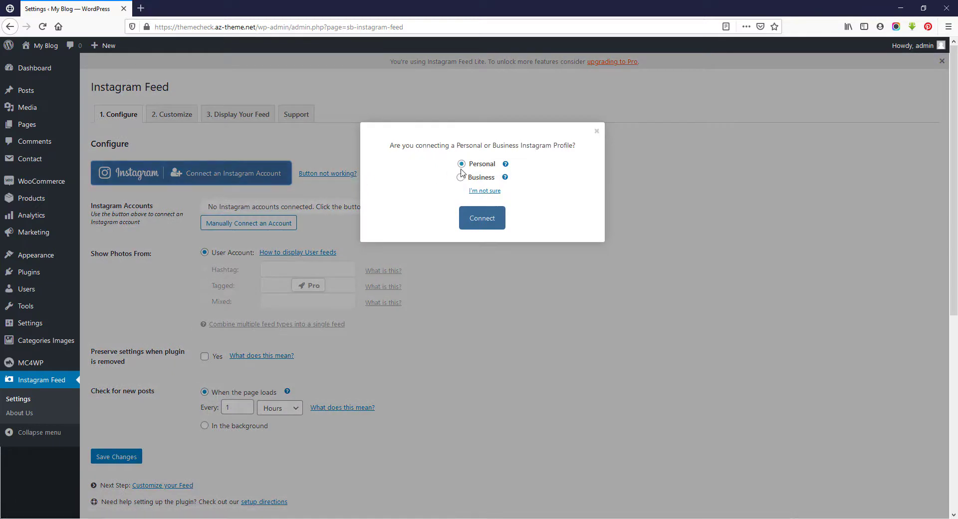
{"action": "left_click", "coordinate": [483, 223]}
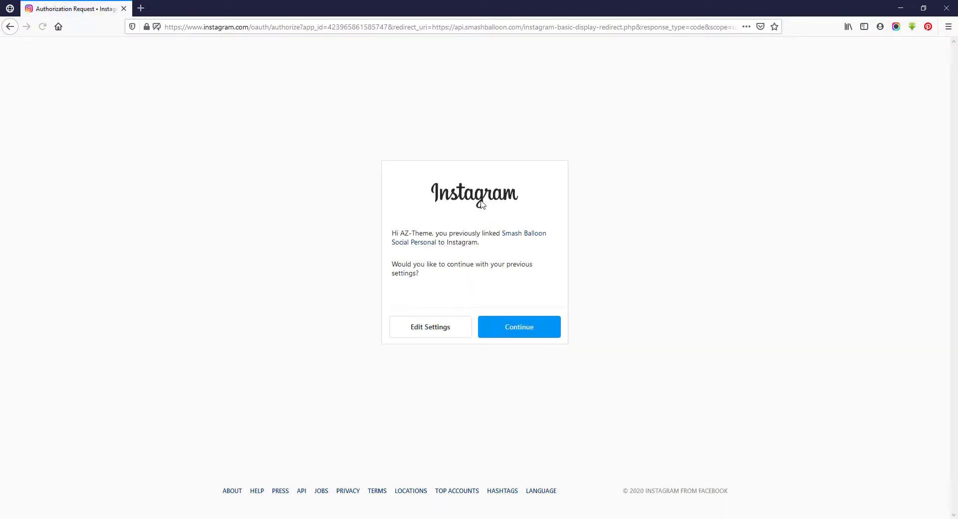
{"action": "left_click", "coordinate": [548, 333]}
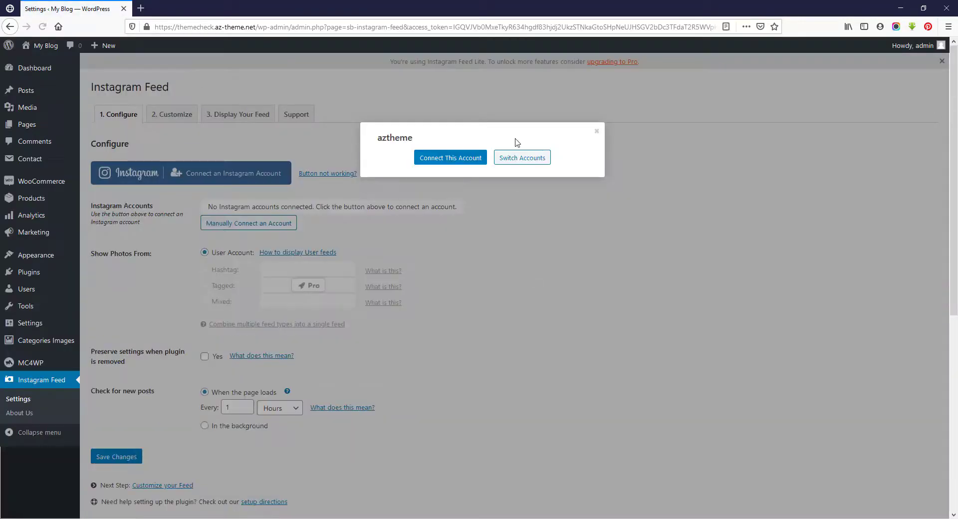
{"action": "left_click", "coordinate": [443, 159]}
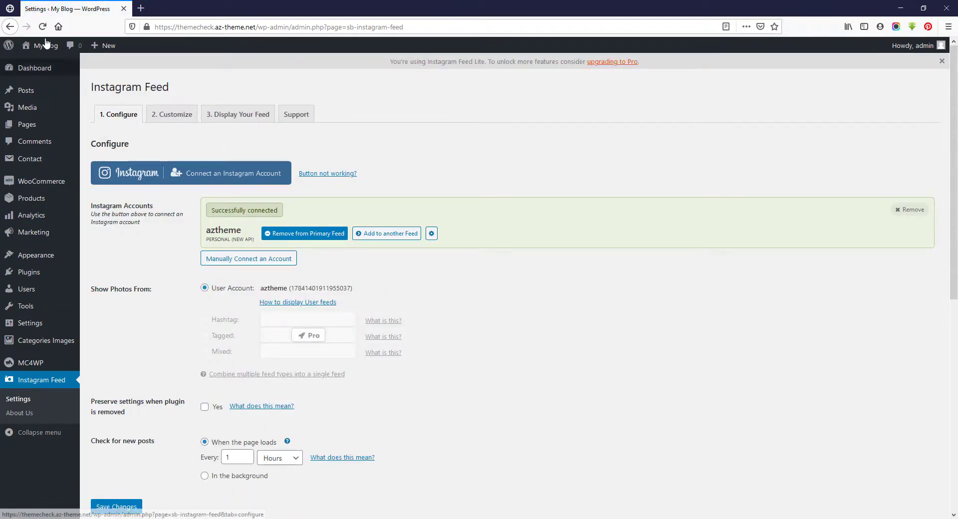
Step: Open the site in a new browser tab and examine the Instagram feed's photo grid above the footer
{"action": "mouse_move", "coordinate": [40, 46]}
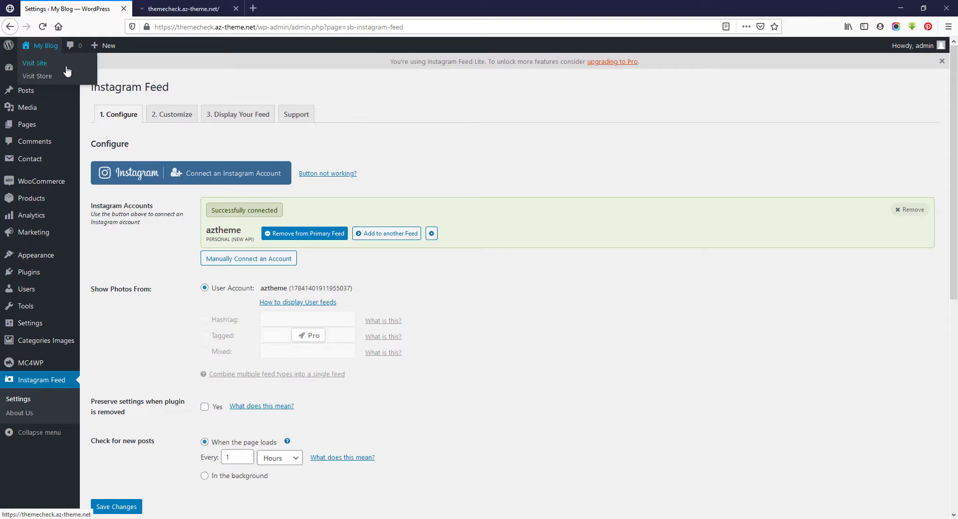
{"action": "left_click", "coordinate": [185, 8]}
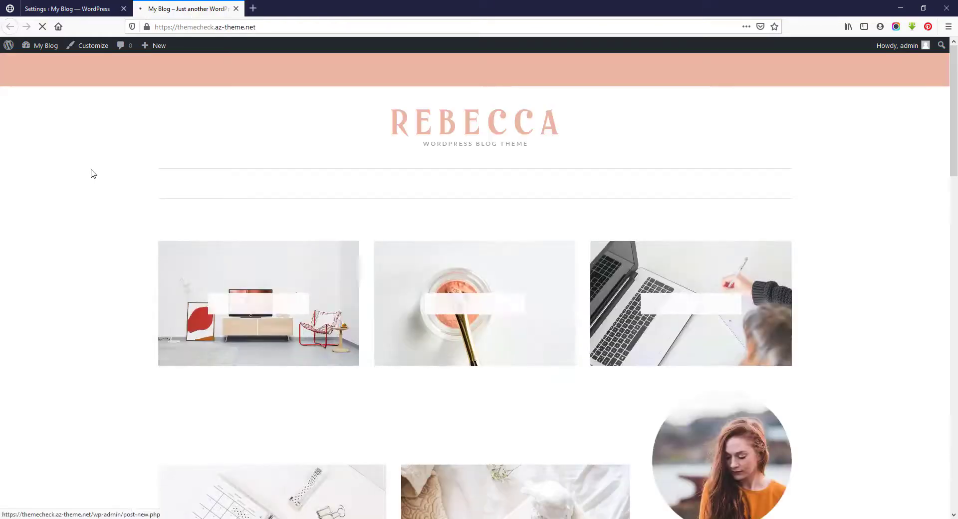
{"action": "scroll", "coordinate": [70, 196], "scroll_direction": "down", "scroll_amount": 10}
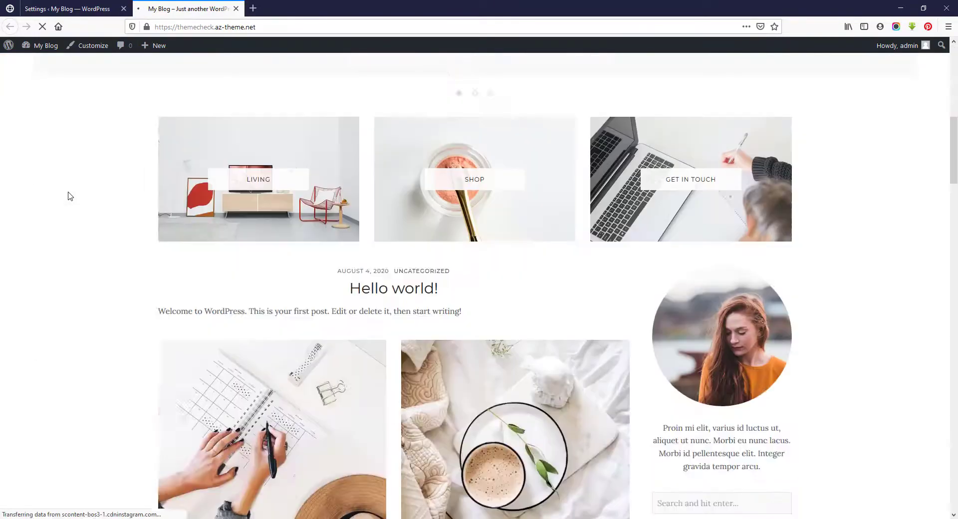
{"action": "scroll", "coordinate": [70, 196], "scroll_direction": "down", "scroll_amount": 20}
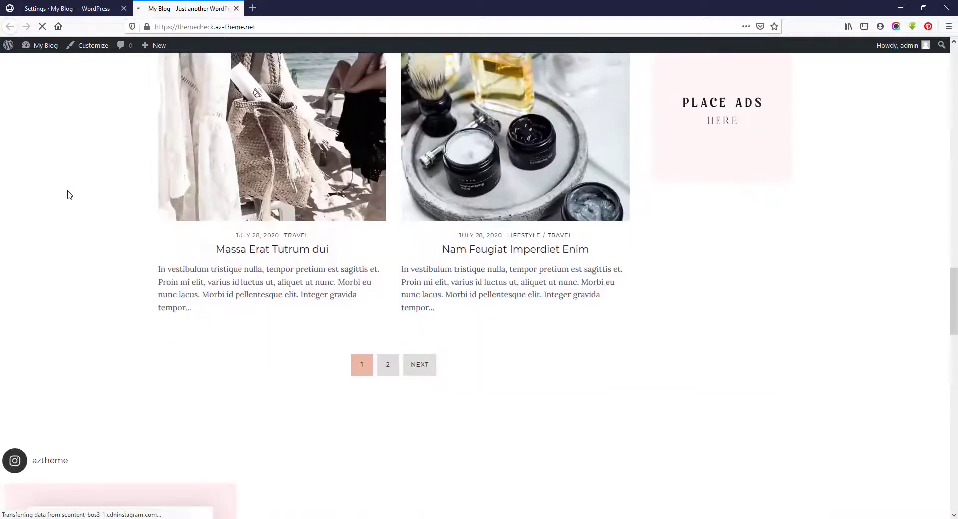
{"action": "scroll", "coordinate": [70, 195], "scroll_direction": "down", "scroll_amount": 9}
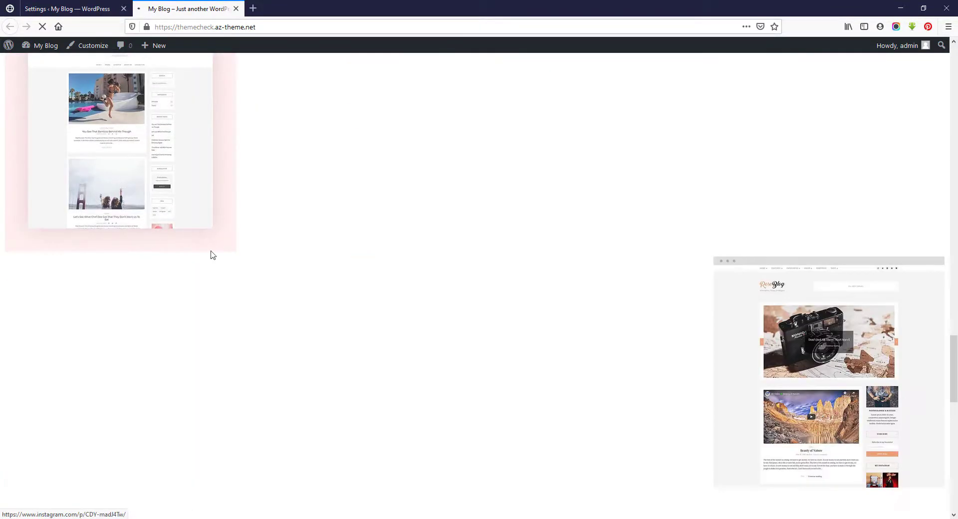
{"action": "scroll", "coordinate": [137, 213], "scroll_direction": "down", "scroll_amount": 3}
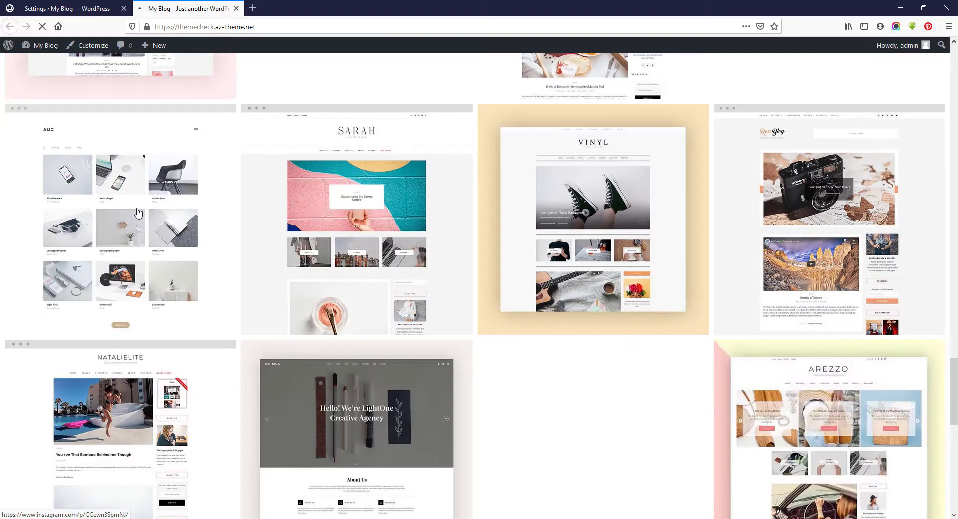
{"action": "scroll", "coordinate": [138, 213], "scroll_direction": "up", "scroll_amount": 4}
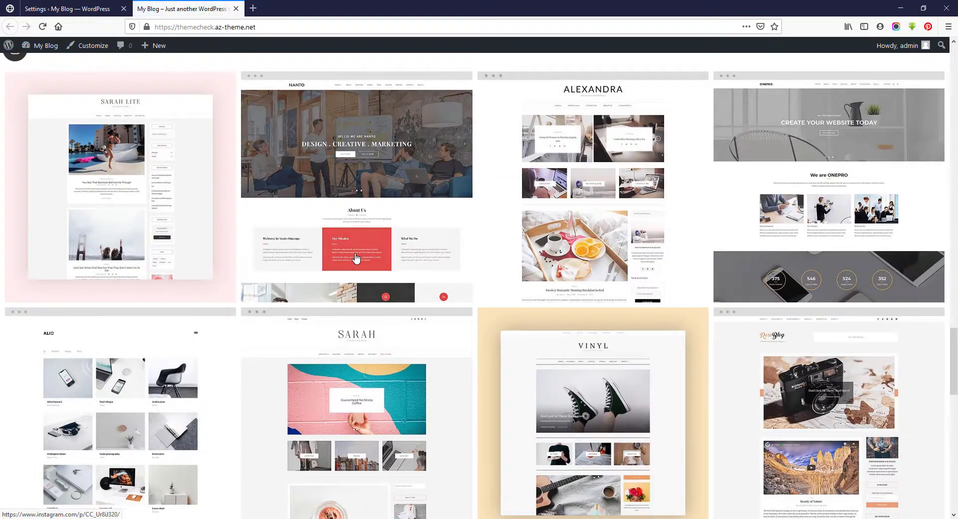
{"action": "scroll", "coordinate": [355, 259], "scroll_direction": "up", "scroll_amount": 4}
{"action": "scroll", "coordinate": [214, 208], "scroll_direction": "down", "scroll_amount": 4}
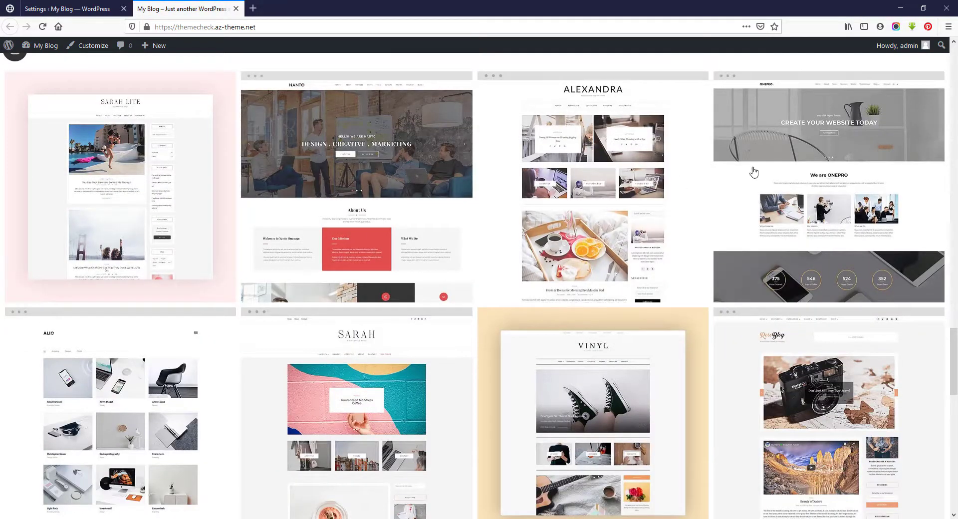
{"action": "scroll", "coordinate": [393, 218], "scroll_direction": "down", "scroll_amount": 3}
{"action": "scroll", "coordinate": [691, 214], "scroll_direction": "down", "scroll_amount": 3}
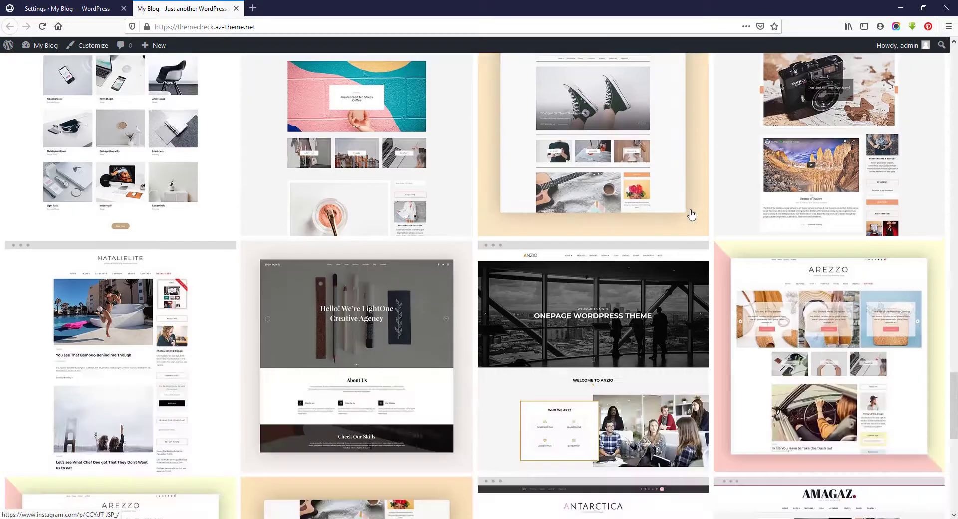
{"action": "scroll", "coordinate": [434, 300], "scroll_direction": "down", "scroll_amount": 10}
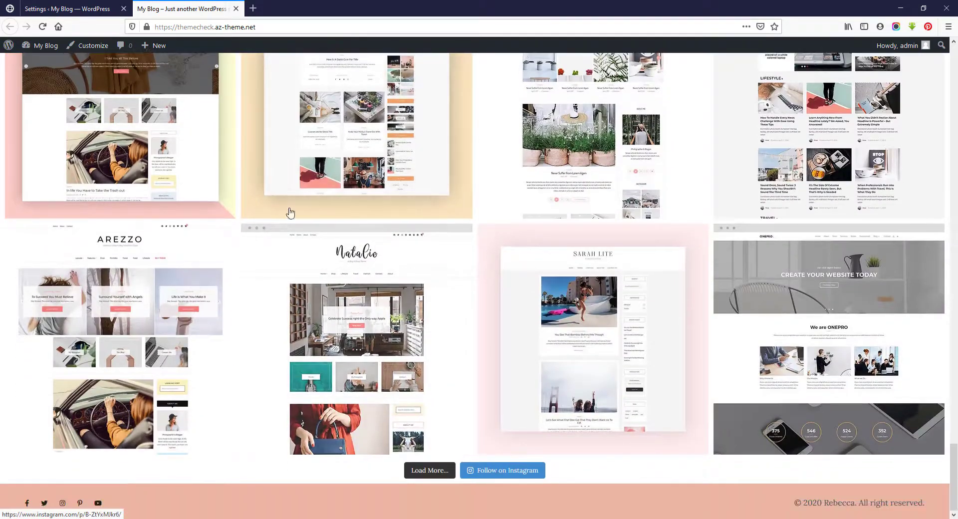
Step: In the Instagram Feed customization settings, set 8 photos, 8 columns and 0 px padding around images, and save the changes
{"action": "left_click", "coordinate": [52, 7]}
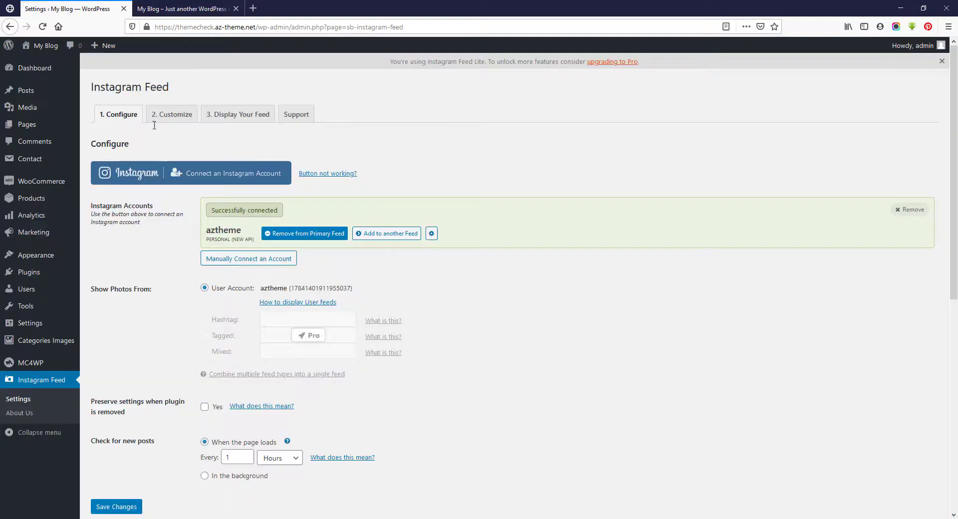
{"action": "scroll", "coordinate": [265, 271], "scroll_direction": "down", "scroll_amount": 2}
{"action": "scroll", "coordinate": [186, 145], "scroll_direction": "up", "scroll_amount": 2}
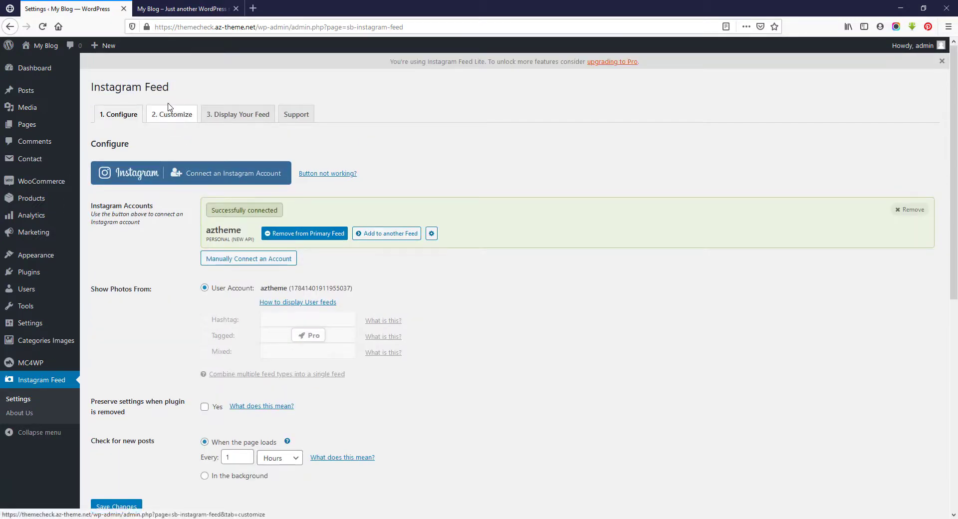
{"action": "left_click", "coordinate": [167, 120]}
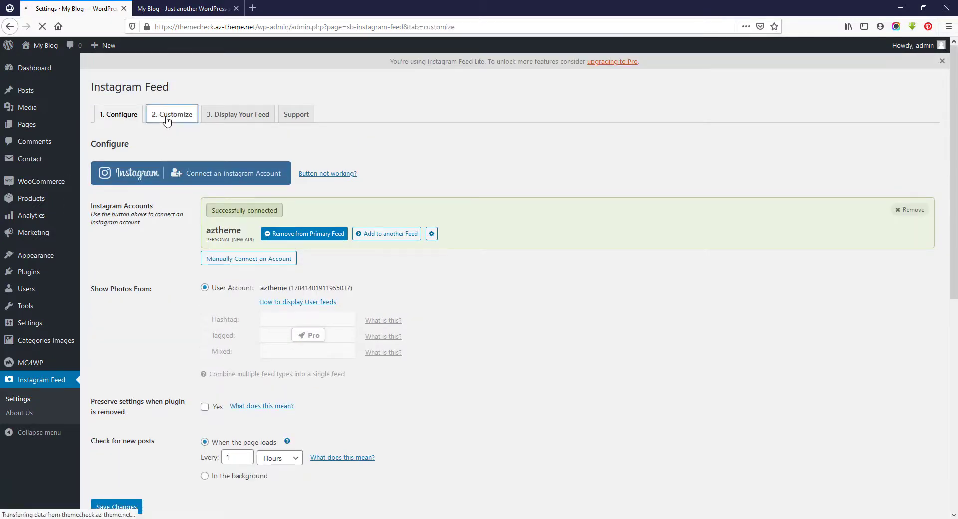
{"action": "scroll", "coordinate": [307, 271], "scroll_direction": "down", "scroll_amount": 3}
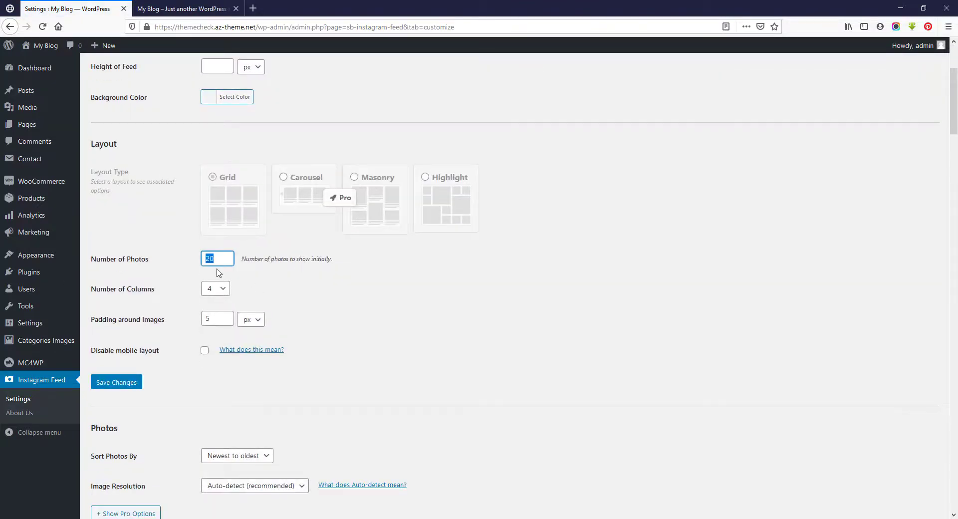
{"action": "type", "text": "8"}
{"action": "left_click", "coordinate": [219, 289]}
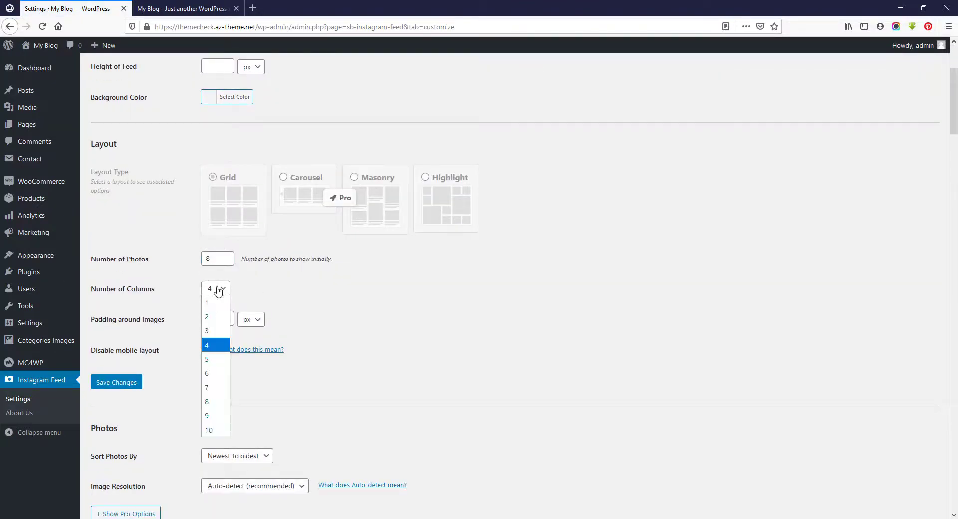
{"action": "left_click", "coordinate": [210, 403]}
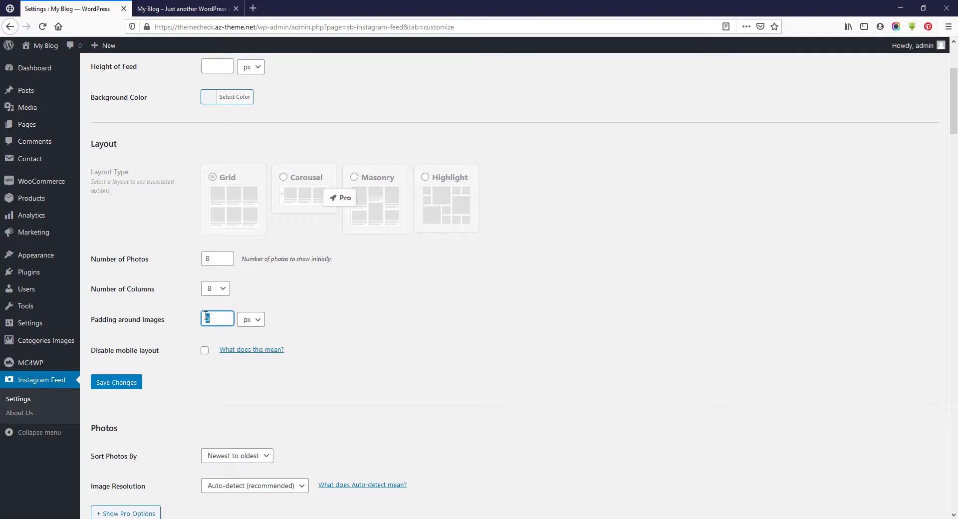
{"action": "type", "text": "0"}
{"action": "left_click", "coordinate": [118, 381]}
Step: Hide the Instagram feed's header, 'Load More' button and Follow button, and save the changes
{"action": "scroll", "coordinate": [117, 382], "scroll_direction": "down", "scroll_amount": 9}
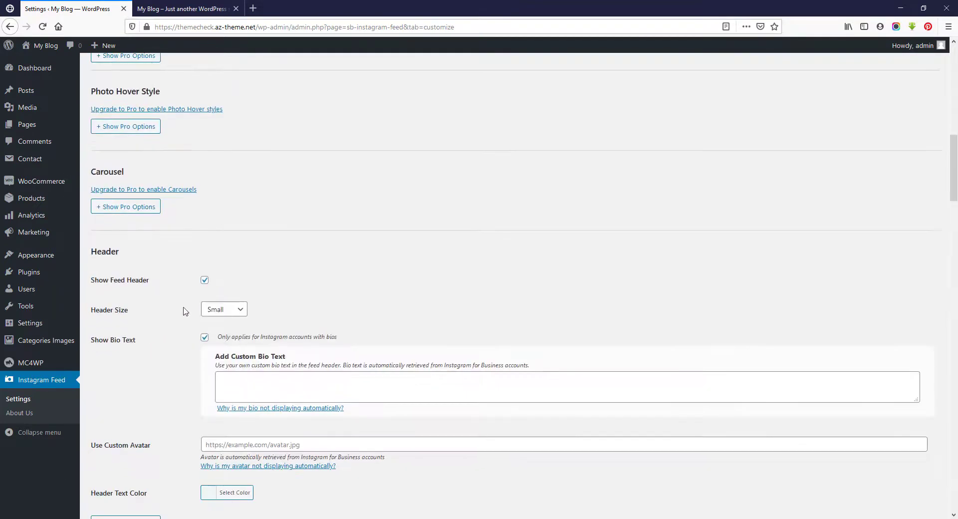
{"action": "scroll", "coordinate": [301, 281], "scroll_direction": "down", "scroll_amount": 4}
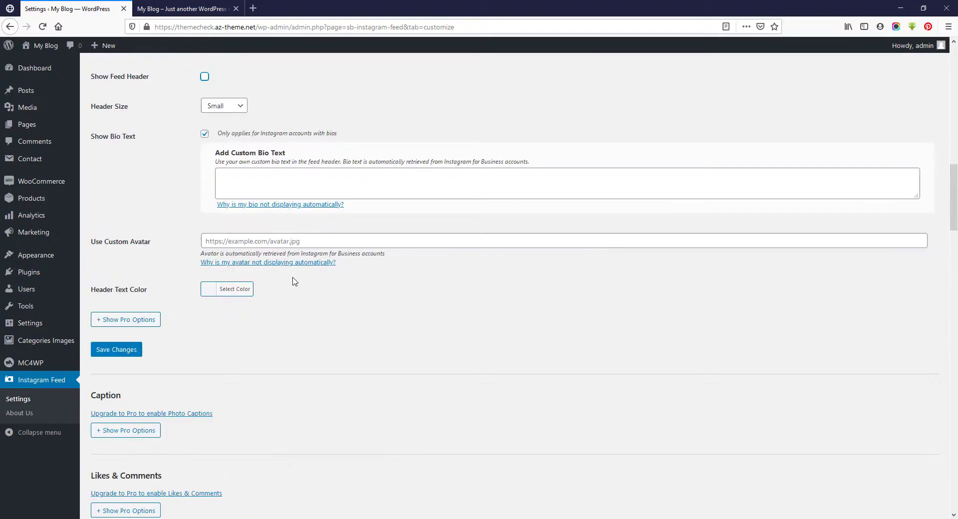
{"action": "scroll", "coordinate": [188, 324], "scroll_direction": "down", "scroll_amount": 6}
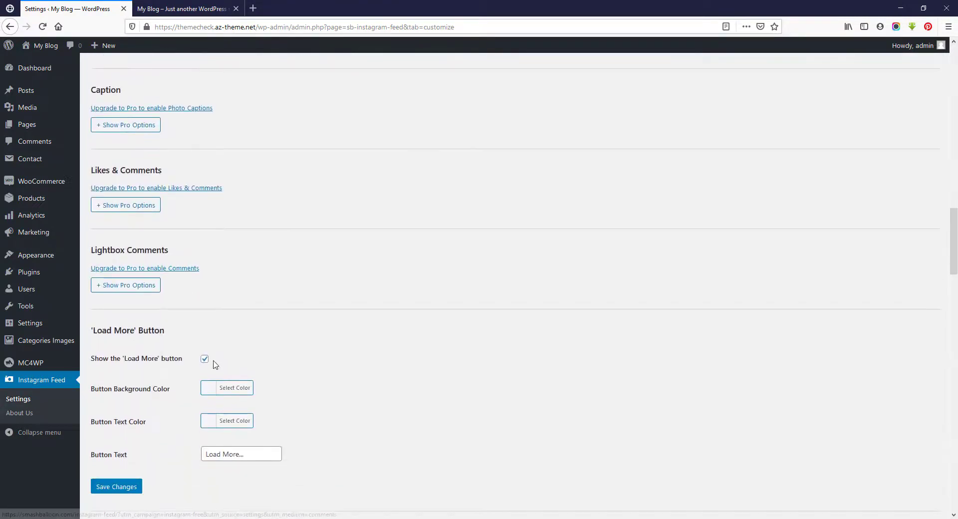
{"action": "scroll", "coordinate": [223, 348], "scroll_direction": "down", "scroll_amount": 5}
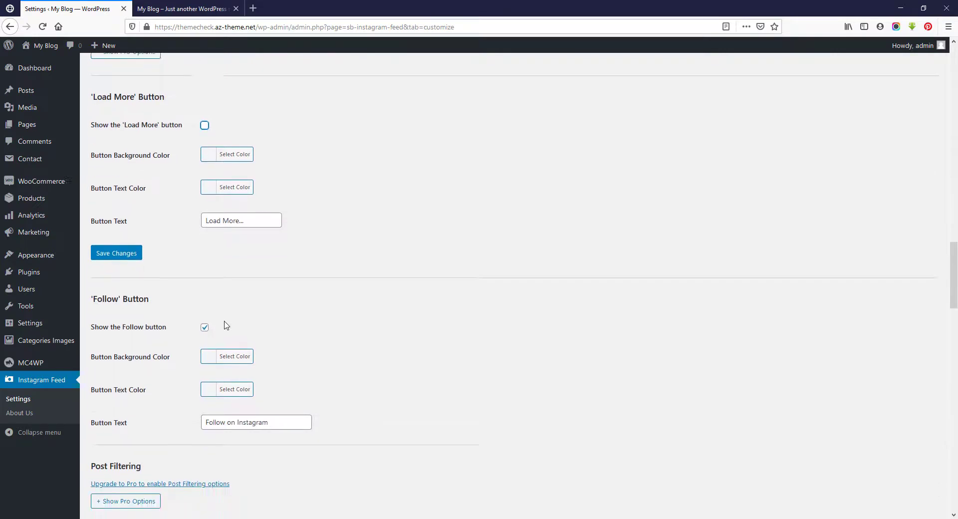
{"action": "scroll", "coordinate": [206, 309], "scroll_direction": "down", "scroll_amount": 9}
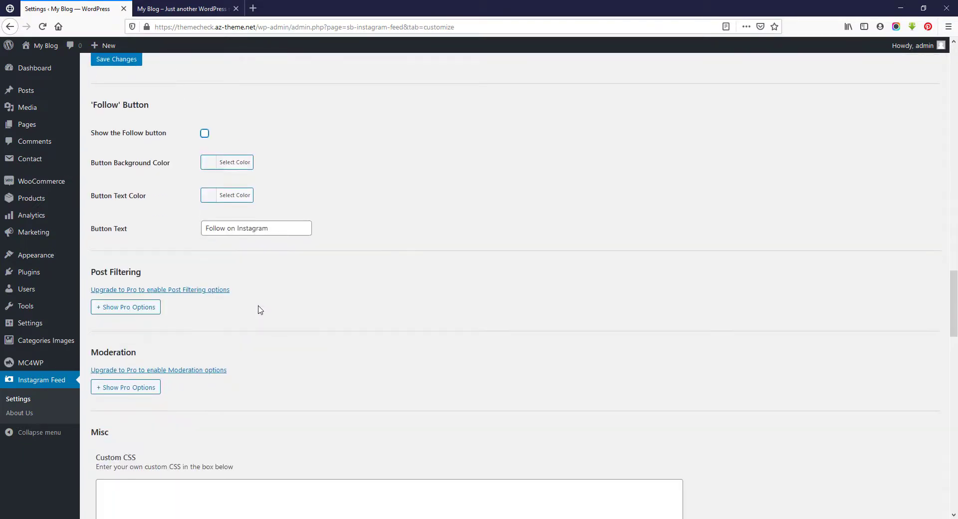
{"action": "scroll", "coordinate": [259, 309], "scroll_direction": "down", "scroll_amount": 11}
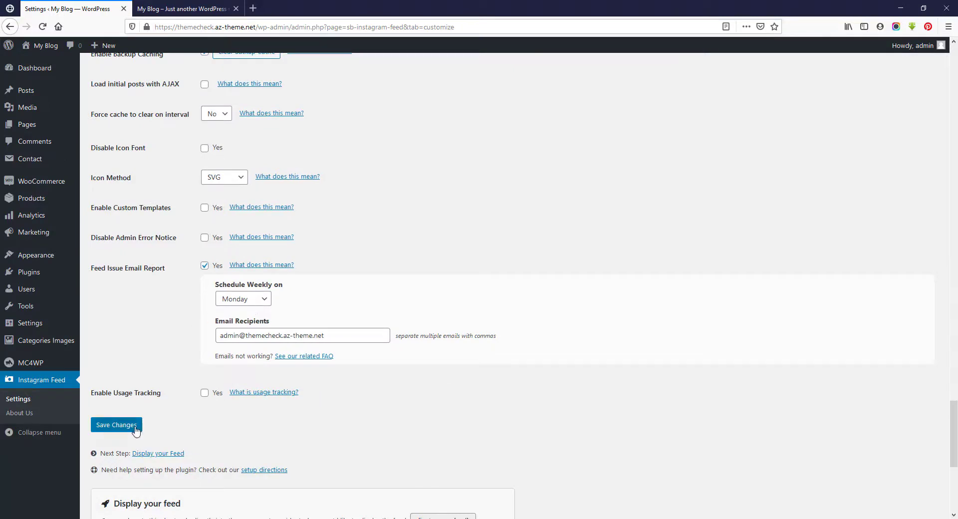
{"action": "left_click", "coordinate": [136, 427]}
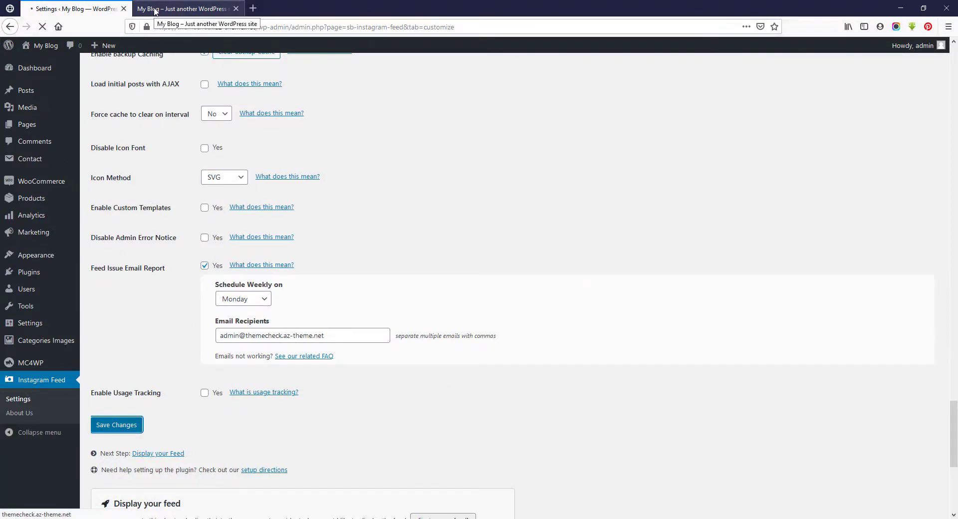
Step: Reload the blog's front page and examine the Instagram photo row above the footer, the slider and the sidebar widgets
{"action": "left_click", "coordinate": [155, 11]}
{"action": "left_click", "coordinate": [43, 27]}
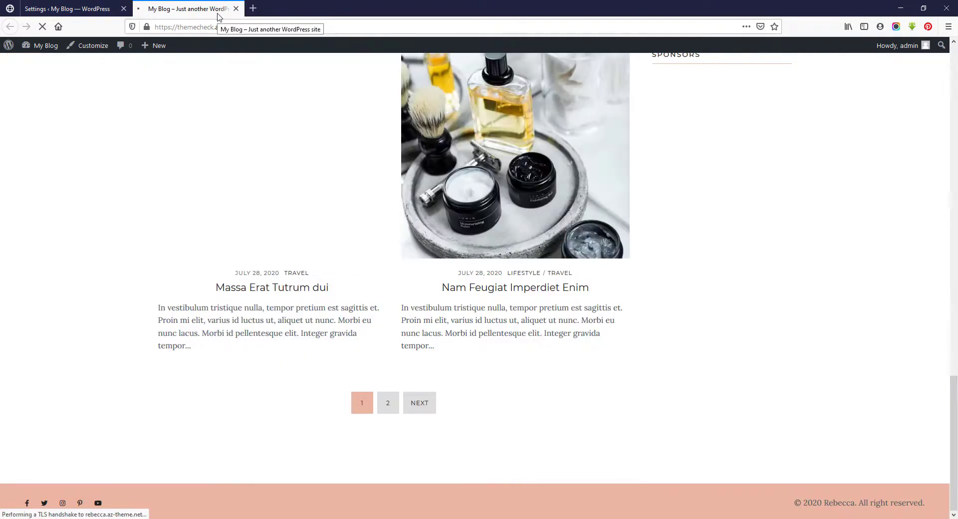
{"action": "scroll", "coordinate": [191, 103], "scroll_direction": "down", "scroll_amount": 3}
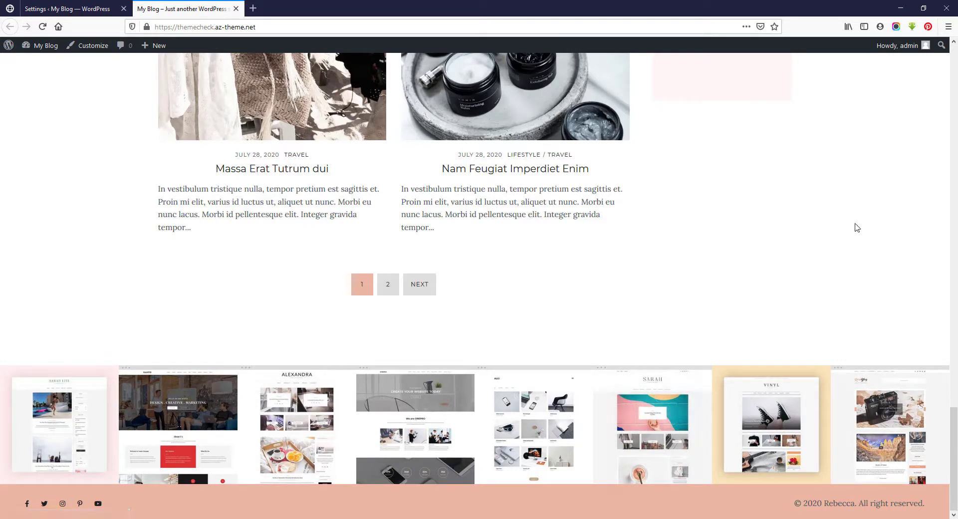
{"action": "scroll", "coordinate": [857, 227], "scroll_direction": "up", "scroll_amount": 6}
{"action": "scroll", "coordinate": [856, 227], "scroll_direction": "up", "scroll_amount": 15}
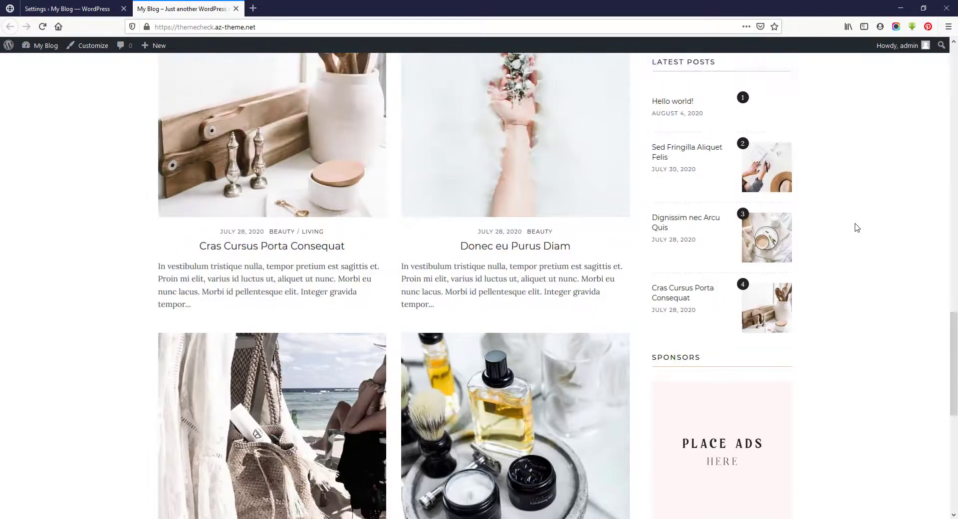
{"action": "scroll", "coordinate": [856, 227], "scroll_direction": "up", "scroll_amount": 10}
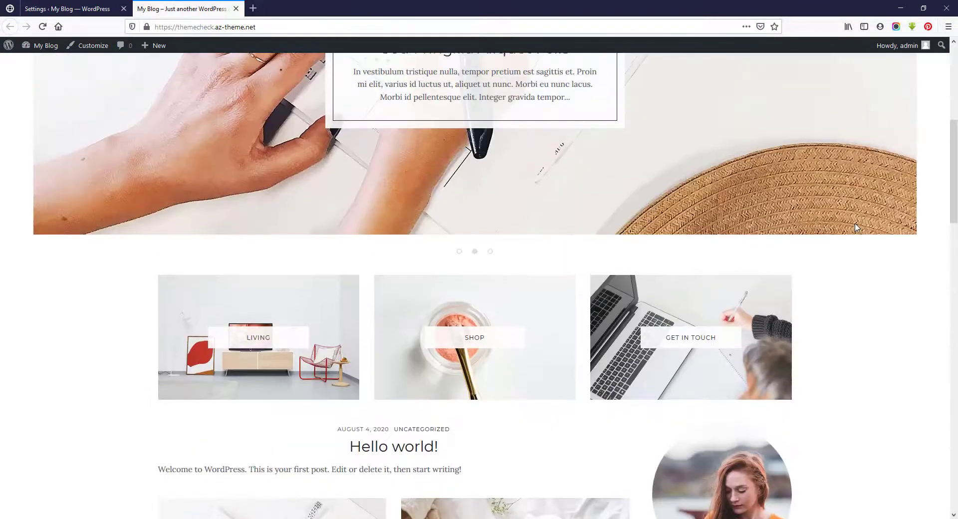
{"action": "scroll", "coordinate": [857, 227], "scroll_direction": "down", "scroll_amount": 13}
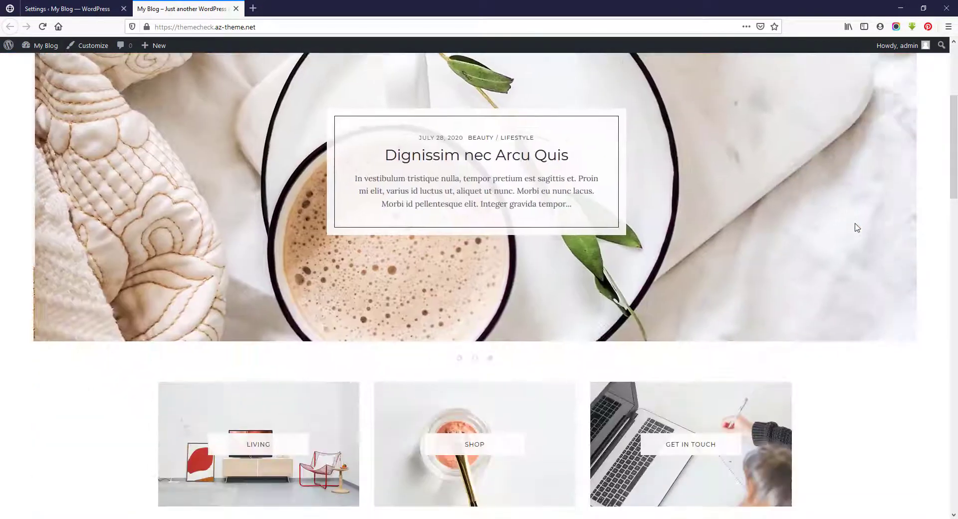
{"action": "scroll", "coordinate": [856, 228], "scroll_direction": "down", "scroll_amount": 4}
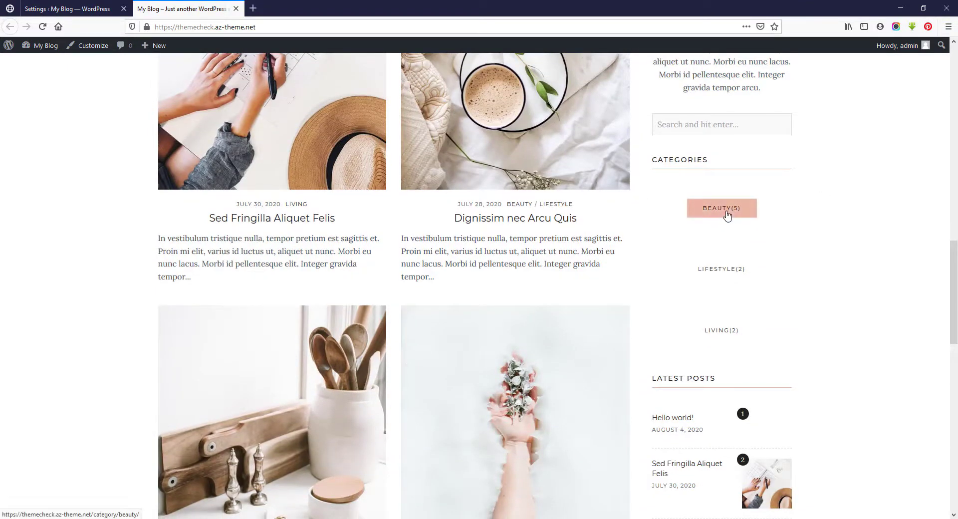
Step: Open the Beauty category from the sidebar's Categories widget and review its archive page from header to footer
{"action": "left_click", "coordinate": [728, 216]}
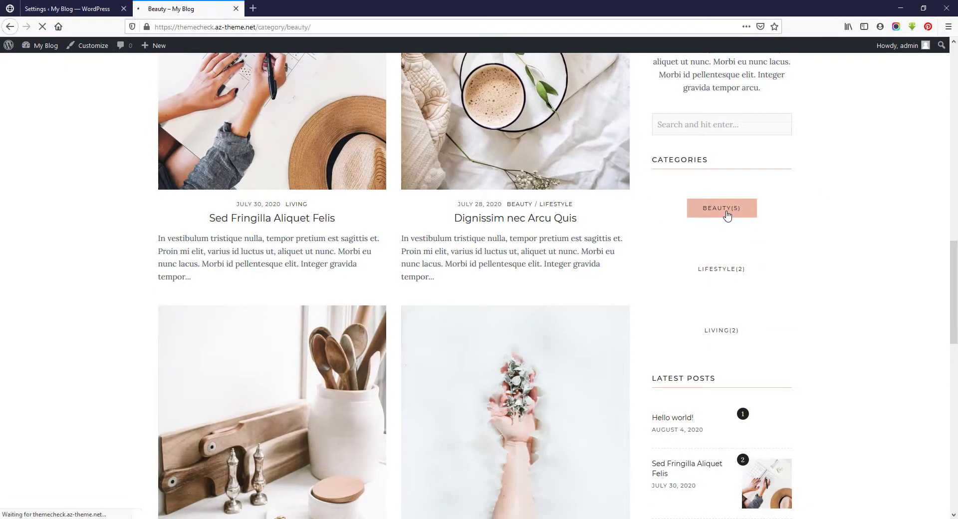
{"action": "scroll", "coordinate": [559, 192], "scroll_direction": "down", "scroll_amount": 20}
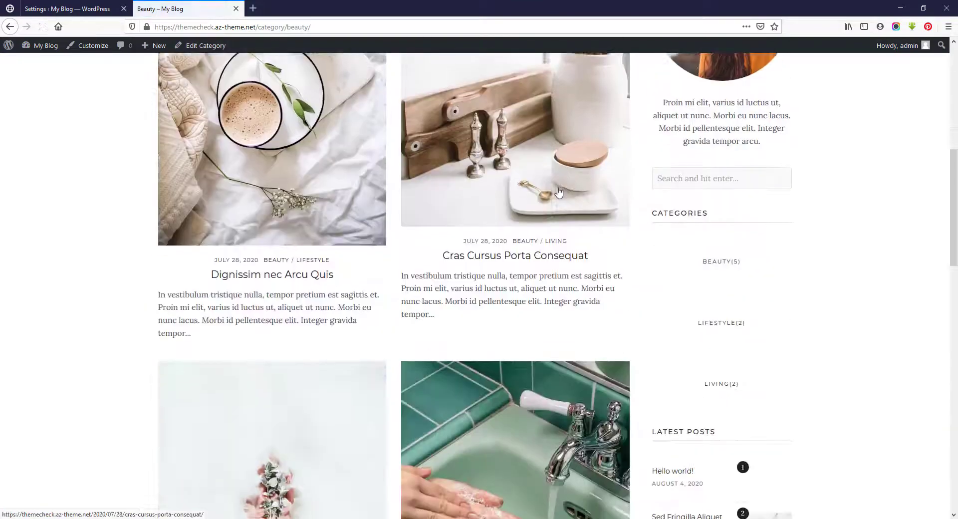
{"action": "scroll", "coordinate": [559, 191], "scroll_direction": "down", "scroll_amount": 6}
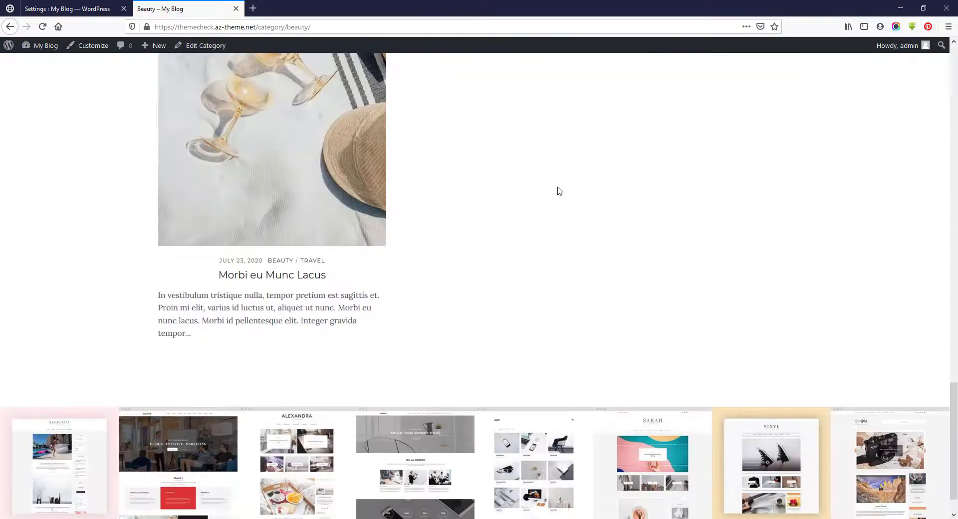
{"action": "scroll", "coordinate": [559, 192], "scroll_direction": "up", "scroll_amount": 11}
{"action": "scroll", "coordinate": [559, 191], "scroll_direction": "up", "scroll_amount": 15}
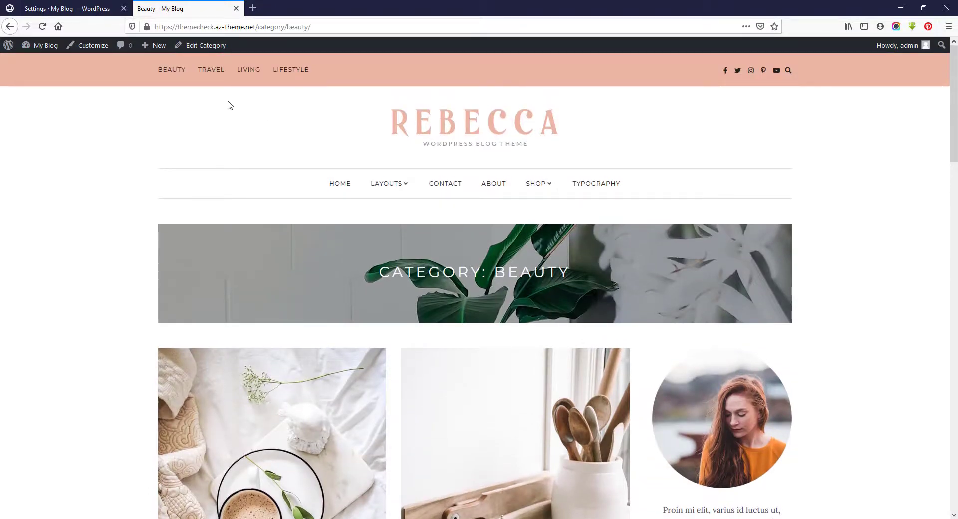
Step: Edit the Beauty category, assign beauty-1.jpg from the media library as its image, and update the category
{"action": "left_click", "coordinate": [202, 46]}
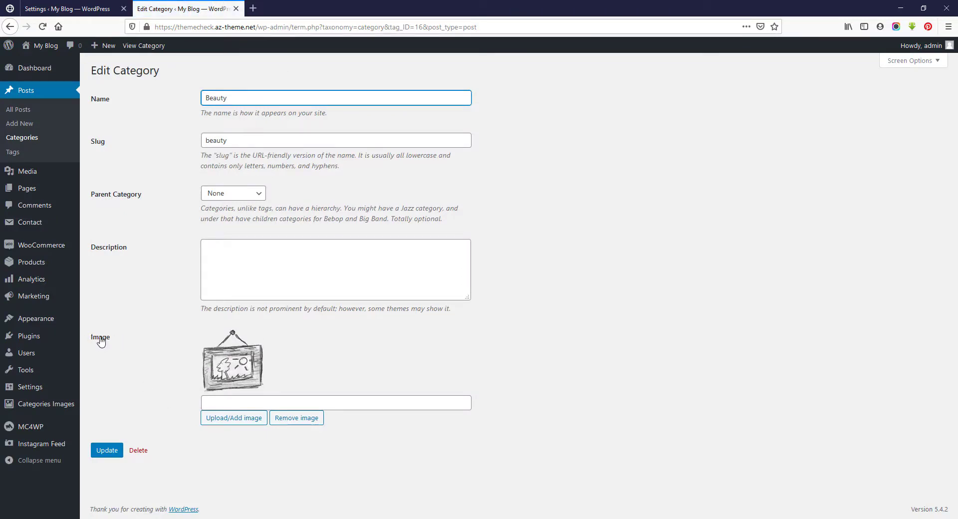
{"action": "left_click", "coordinate": [237, 422]}
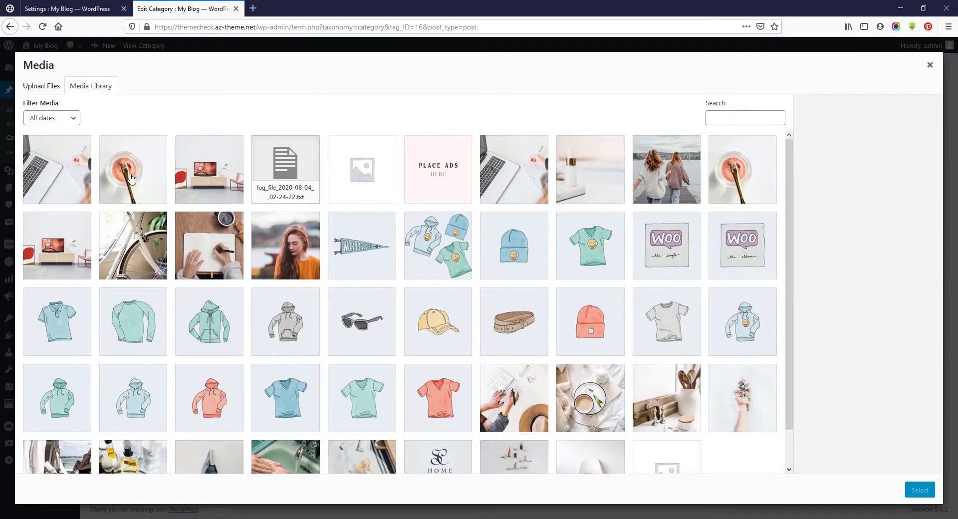
{"action": "left_click", "coordinate": [131, 178]}
{"action": "left_click", "coordinate": [921, 490]}
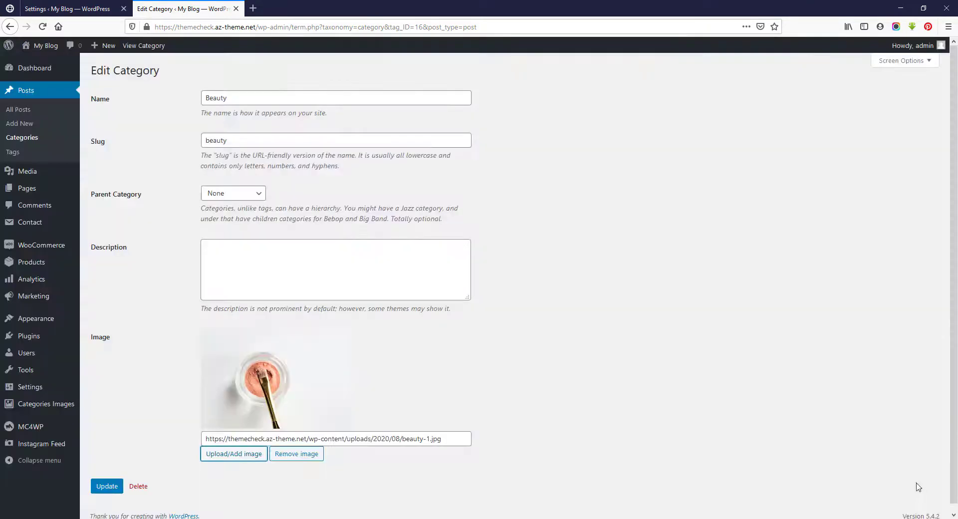
{"action": "scroll", "coordinate": [319, 257], "scroll_direction": "down", "scroll_amount": 1}
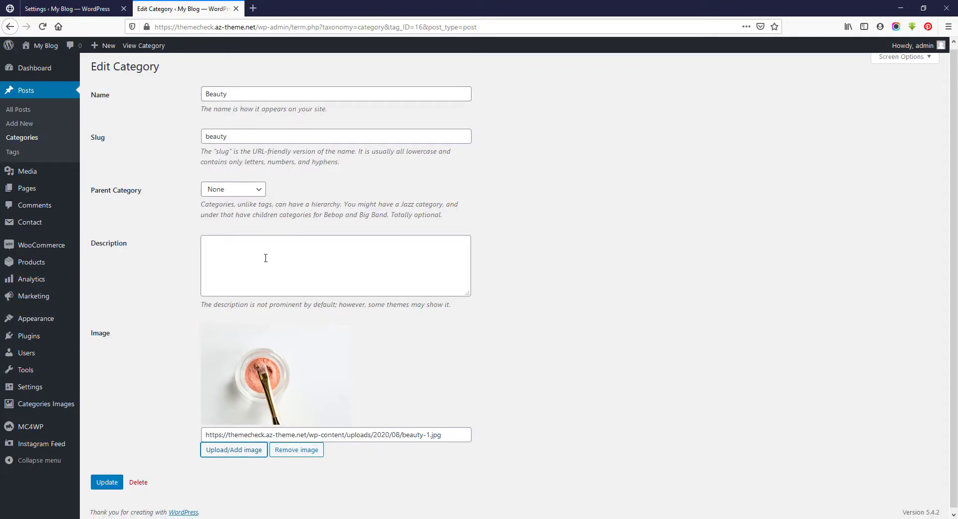
{"action": "left_click", "coordinate": [110, 479]}
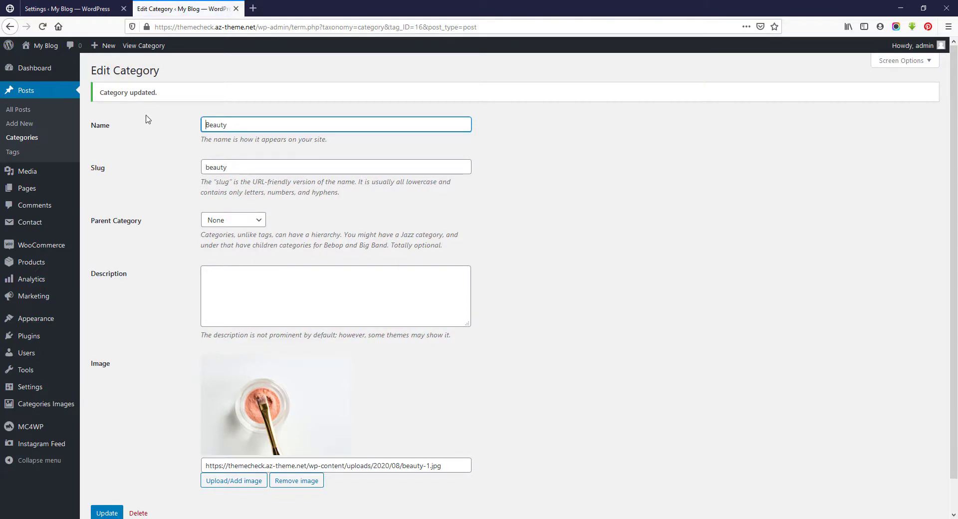
Step: Visit the front page and check the Beauty category's image in the sidebar's Categories widget
{"action": "left_click", "coordinate": [41, 62]}
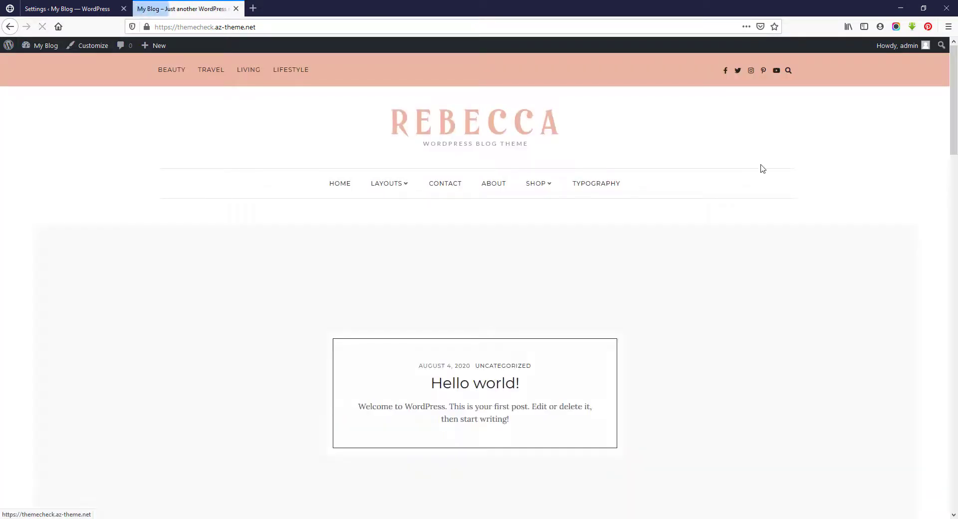
{"action": "scroll", "coordinate": [806, 176], "scroll_direction": "down", "scroll_amount": 15}
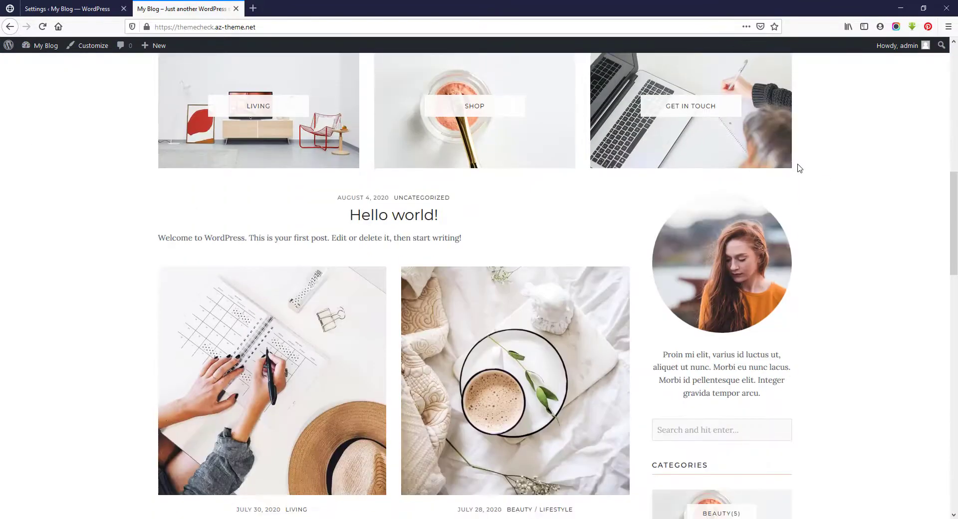
{"action": "scroll", "coordinate": [799, 177], "scroll_direction": "down", "scroll_amount": 1}
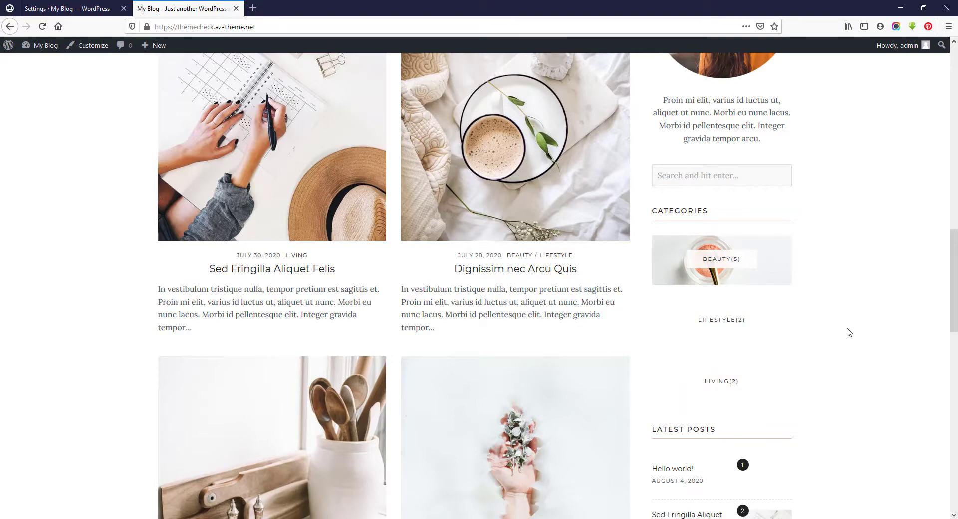
{"action": "scroll", "coordinate": [849, 332], "scroll_direction": "up", "scroll_amount": 20}
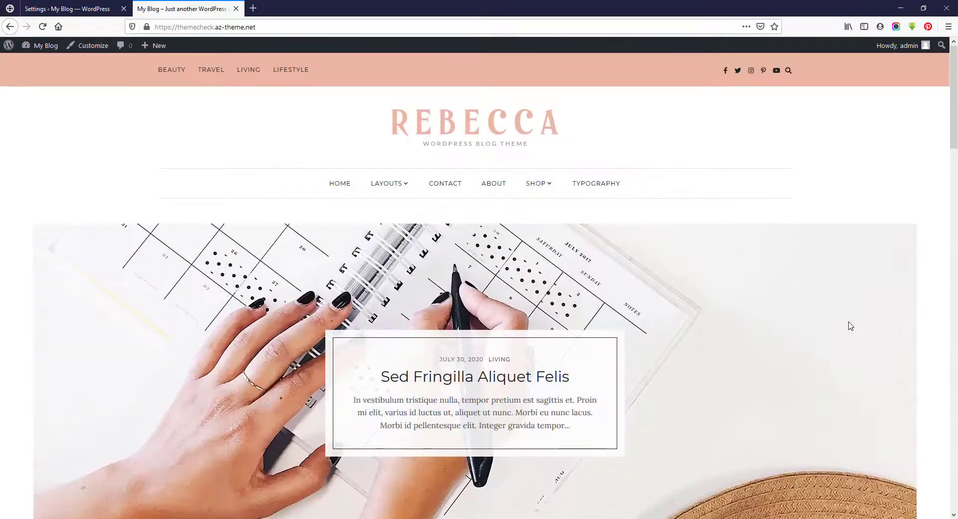
Step: Open the Shop page from the site's main navigation and review its product grid down to the pagination and Instagram row
{"action": "mouse_move", "coordinate": [536, 186]}
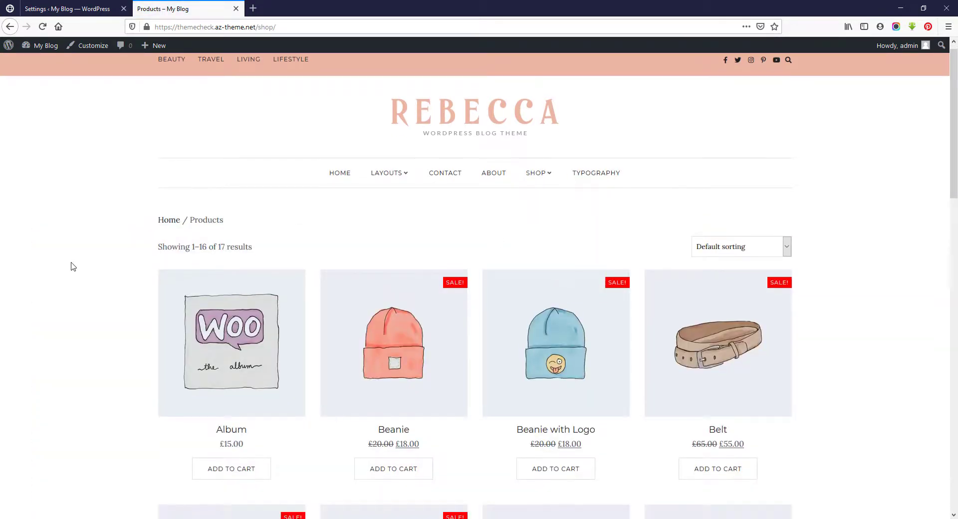
{"action": "scroll", "coordinate": [71, 266], "scroll_direction": "down", "scroll_amount": 9}
{"action": "scroll", "coordinate": [72, 266], "scroll_direction": "down", "scroll_amount": 8}
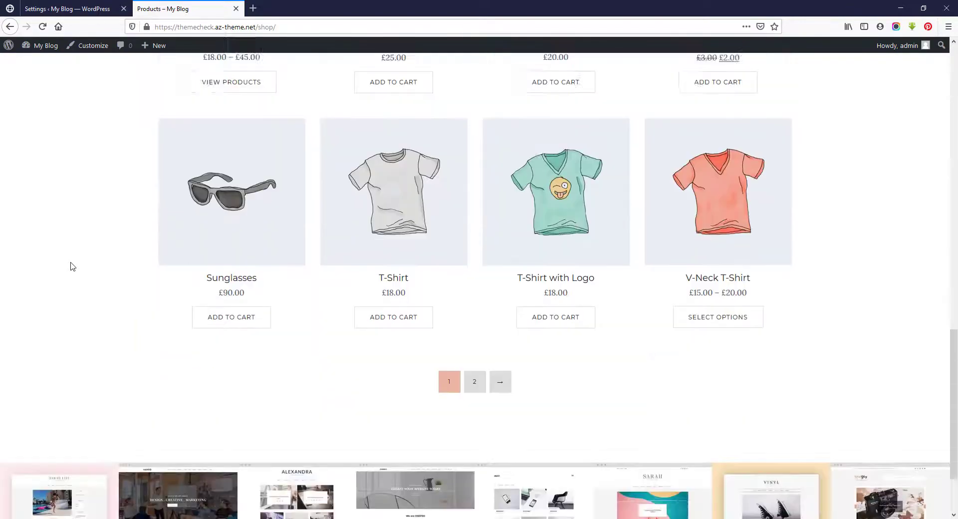
{"action": "scroll", "coordinate": [71, 266], "scroll_direction": "up", "scroll_amount": 17}
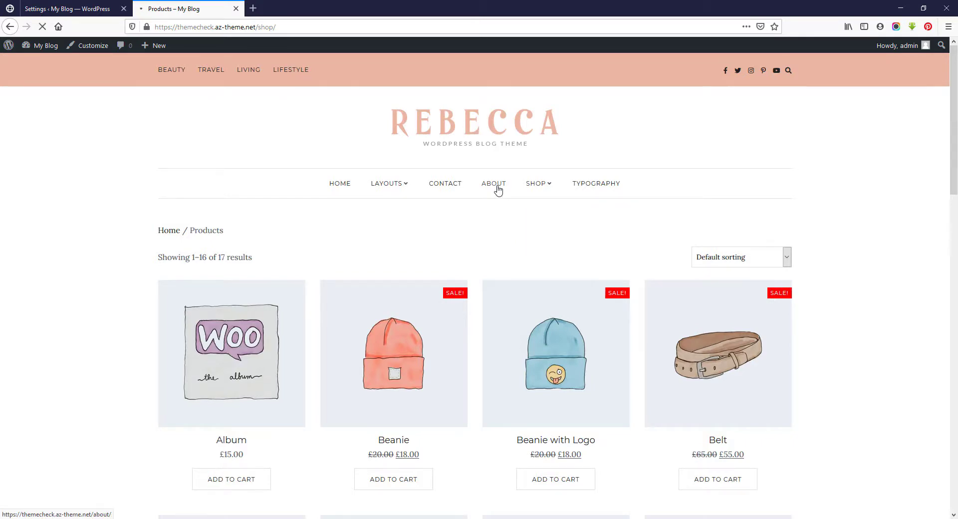
Step: Open the About page from the site's main navigation and review it from its photo down to the Instagram row
{"action": "scroll", "coordinate": [500, 220], "scroll_direction": "down", "scroll_amount": 6}
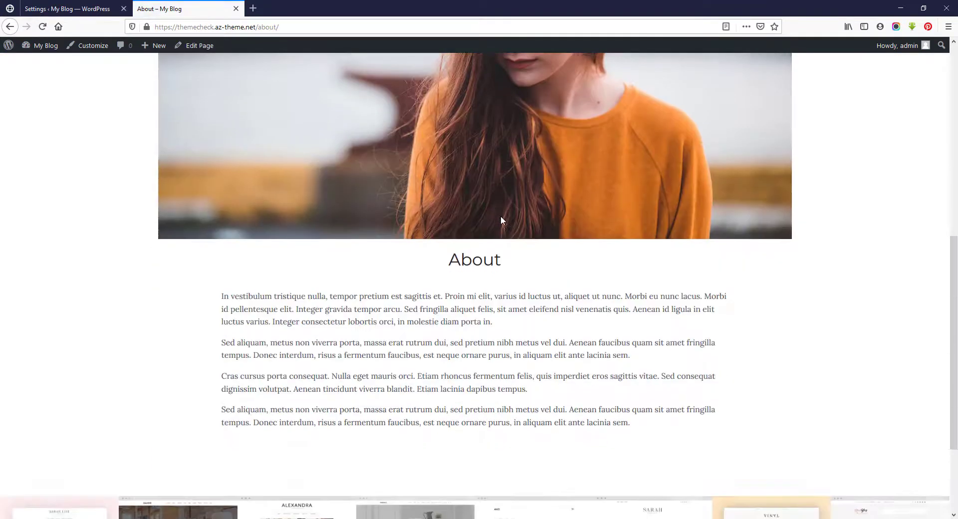
{"action": "scroll", "coordinate": [502, 219], "scroll_direction": "down", "scroll_amount": 4}
{"action": "scroll", "coordinate": [502, 217], "scroll_direction": "up", "scroll_amount": 10}
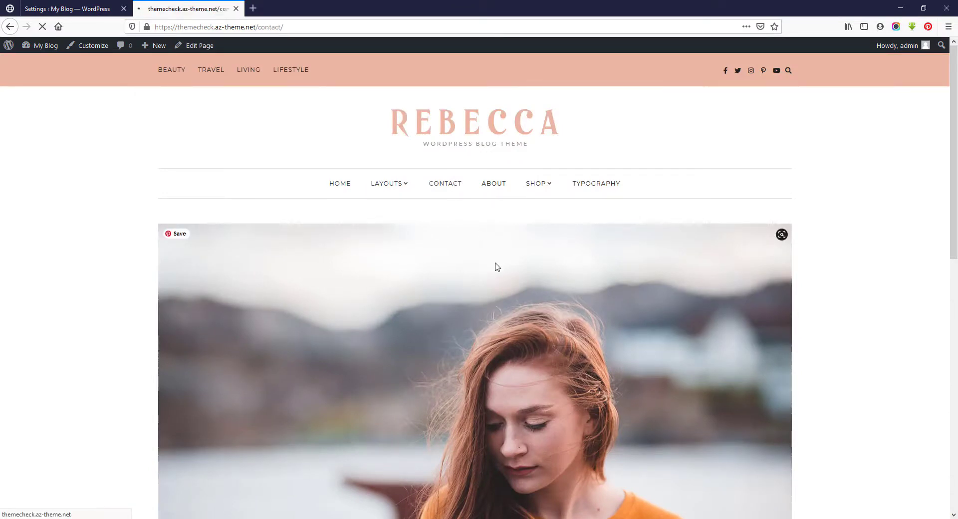
Step: Open the Contact page from the site's main navigation and review its text and contact form
{"action": "scroll", "coordinate": [499, 258], "scroll_direction": "down", "scroll_amount": 5}
{"action": "scroll", "coordinate": [499, 258], "scroll_direction": "down", "scroll_amount": 5}
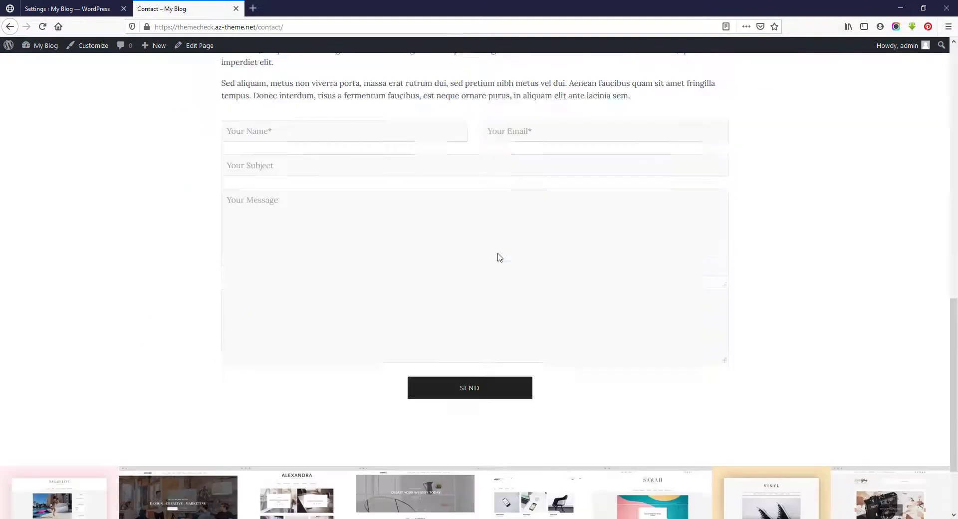
{"action": "scroll", "coordinate": [501, 256], "scroll_direction": "up", "scroll_amount": 9}
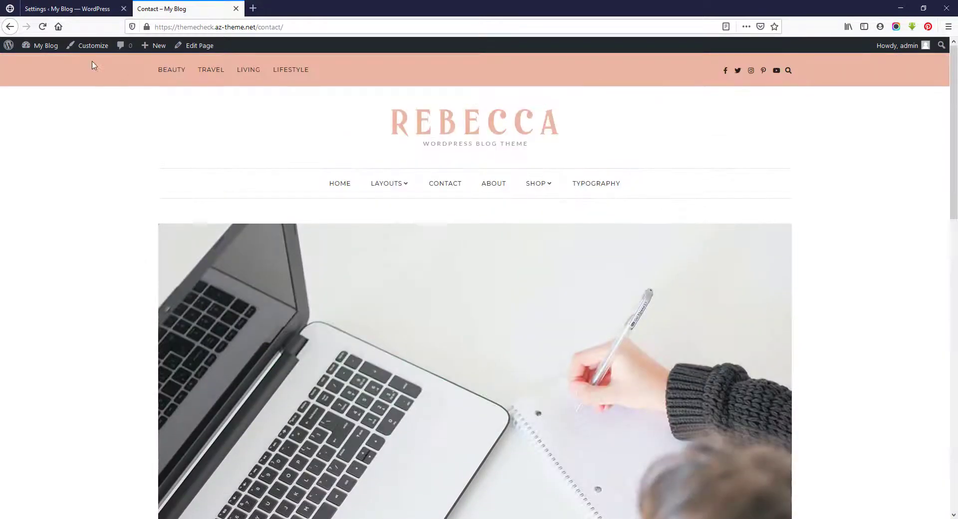
Step: Open the Mailchimp for WordPress form "Join the List" in the WordPress admin, review its code and preview, and save it
{"action": "left_click", "coordinate": [65, 9]}
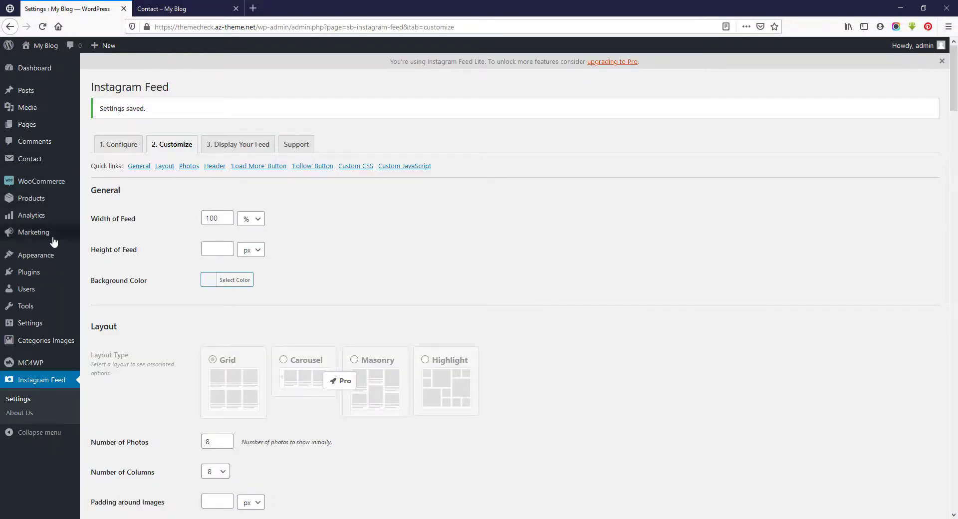
{"action": "mouse_move", "coordinate": [67, 367]}
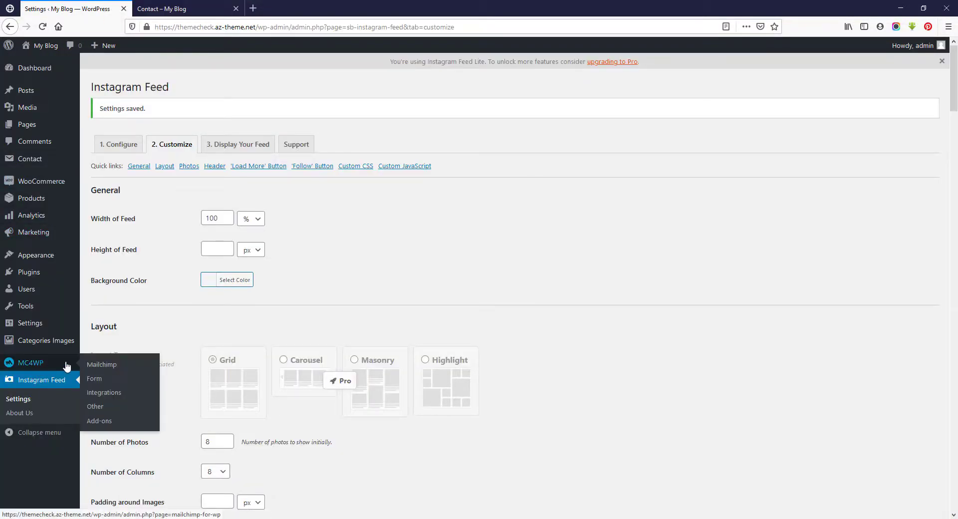
{"action": "left_click", "coordinate": [98, 383]}
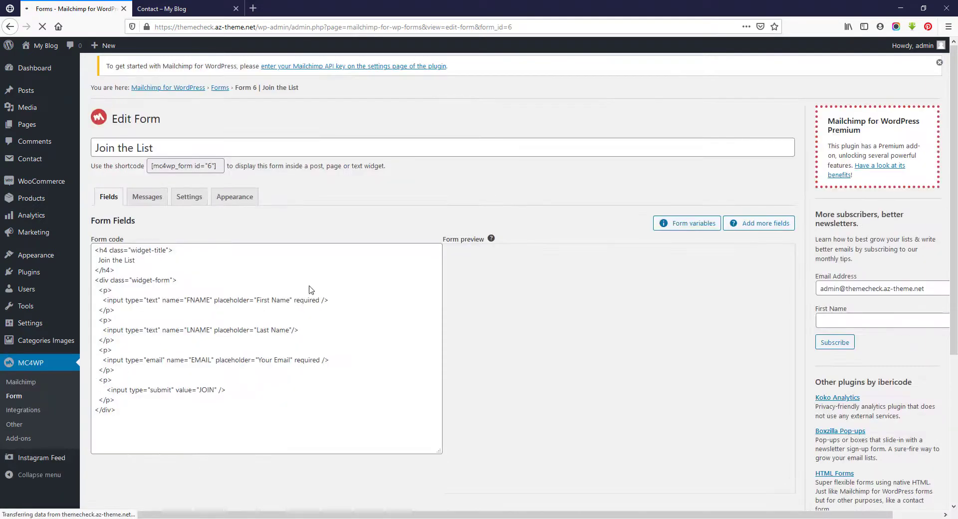
{"action": "scroll", "coordinate": [255, 317], "scroll_direction": "down", "scroll_amount": 3}
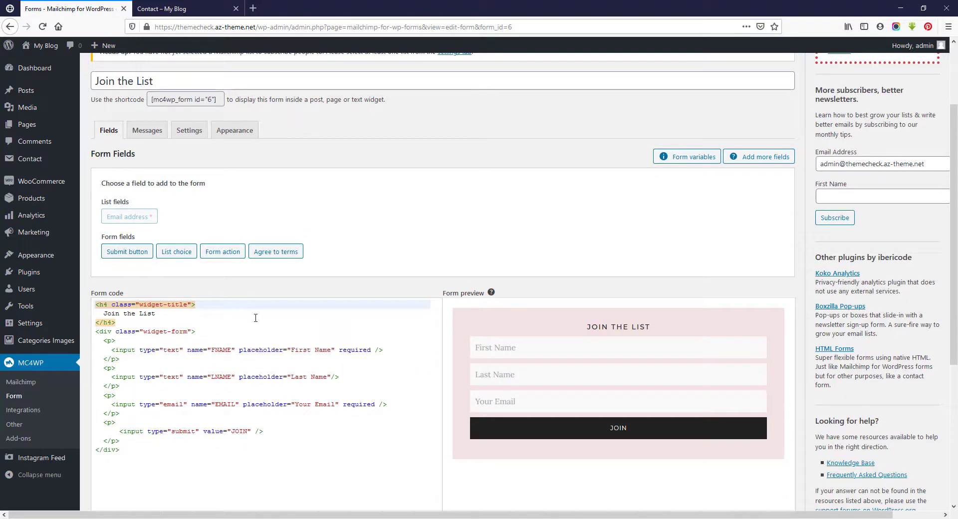
{"action": "scroll", "coordinate": [256, 317], "scroll_direction": "down", "scroll_amount": 8}
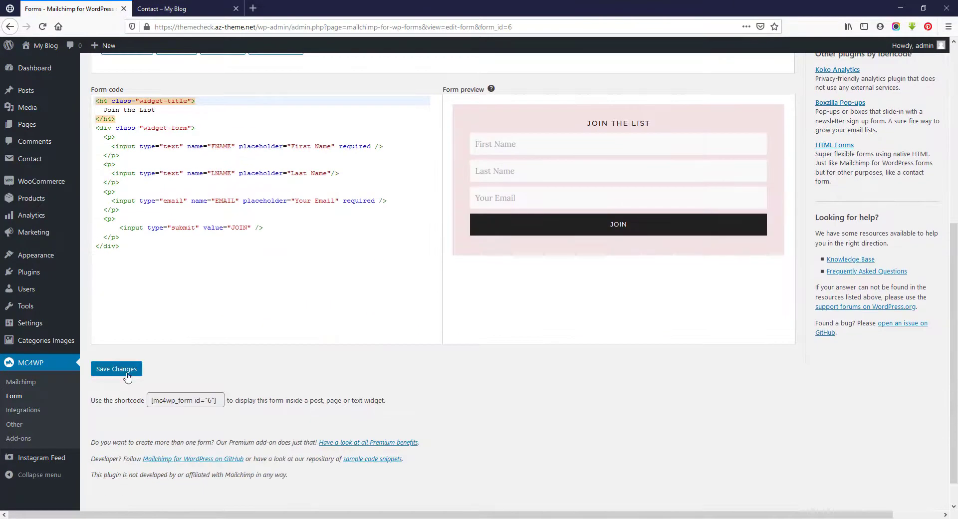
{"action": "left_click", "coordinate": [125, 377]}
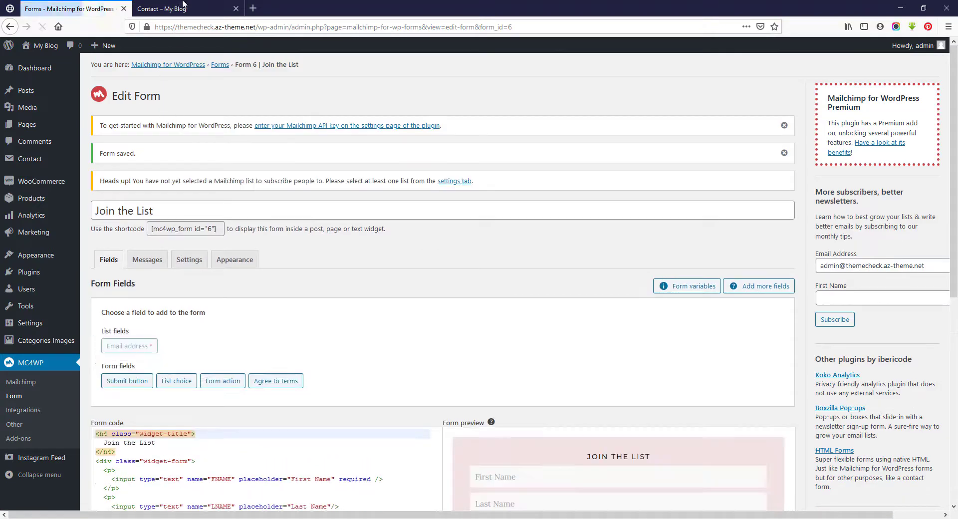
Step: Return to the site's home page and check the Join the List form below the promo boxes and in the sidebar
{"action": "left_click", "coordinate": [181, 6]}
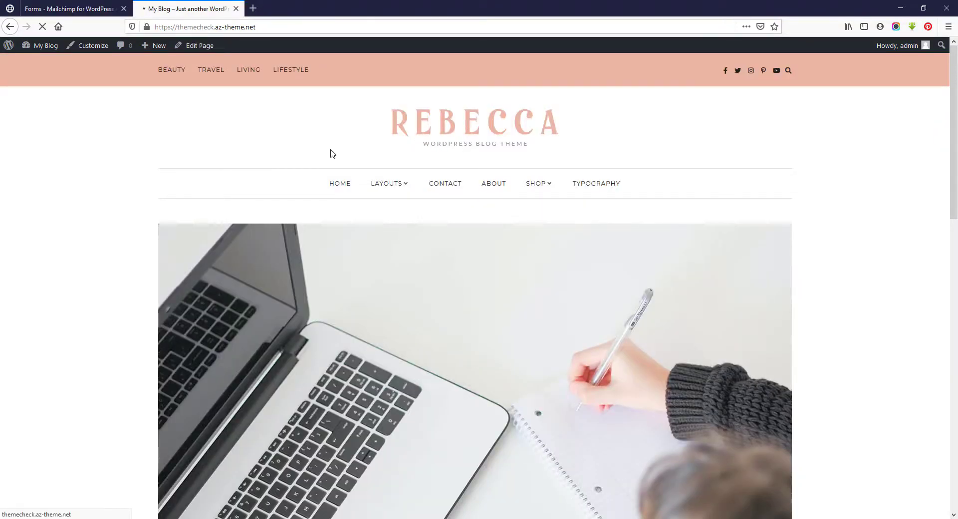
{"action": "scroll", "coordinate": [308, 156], "scroll_direction": "down", "scroll_amount": 5}
{"action": "scroll", "coordinate": [308, 155], "scroll_direction": "down", "scroll_amount": 5}
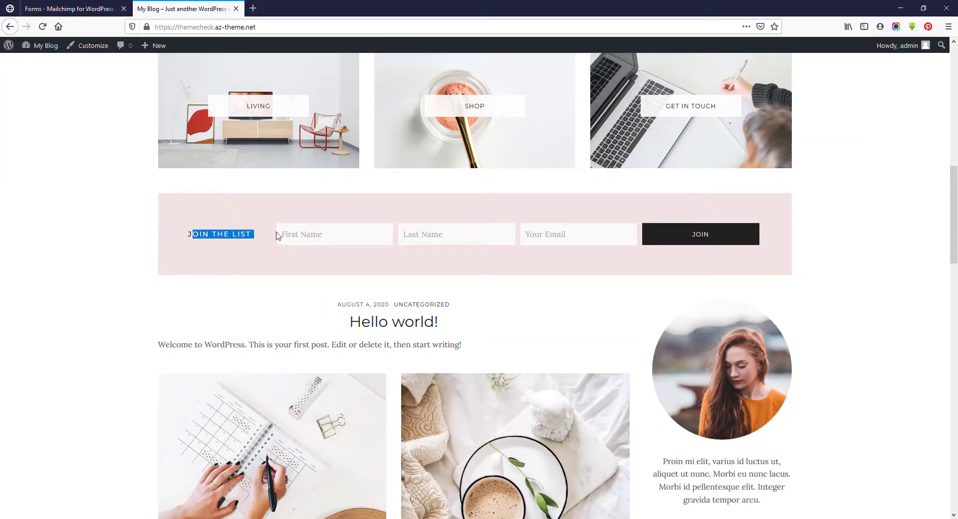
{"action": "left_click", "coordinate": [316, 218]}
{"action": "scroll", "coordinate": [700, 187], "scroll_direction": "down", "scroll_amount": 3}
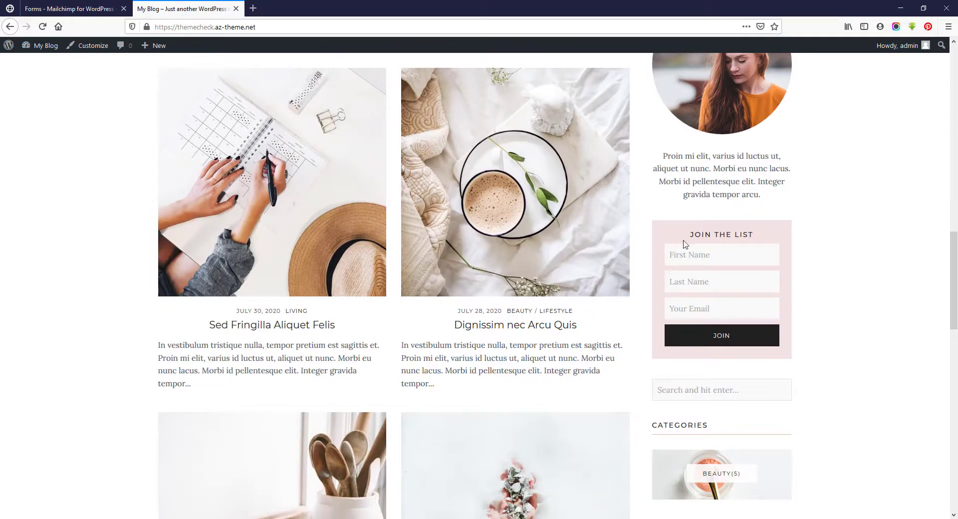
{"action": "left_click_drag", "start_coordinate": [685, 244], "coordinate": [783, 240]}
{"action": "left_click", "coordinate": [817, 239]}
Step: Review the rest of the home page down to the footer, then show and hide the search field in the header
{"action": "scroll", "coordinate": [817, 238], "scroll_direction": "down", "scroll_amount": 8}
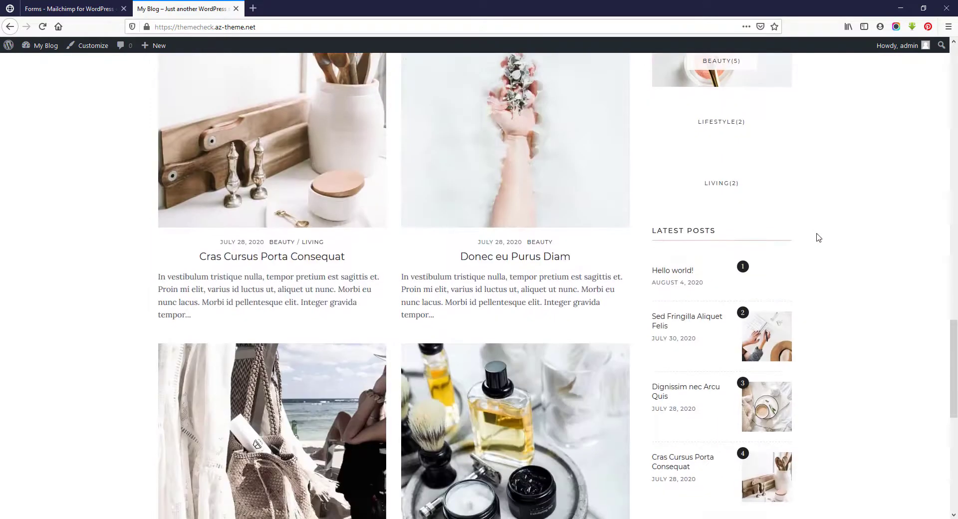
{"action": "scroll", "coordinate": [818, 238], "scroll_direction": "down", "scroll_amount": 5}
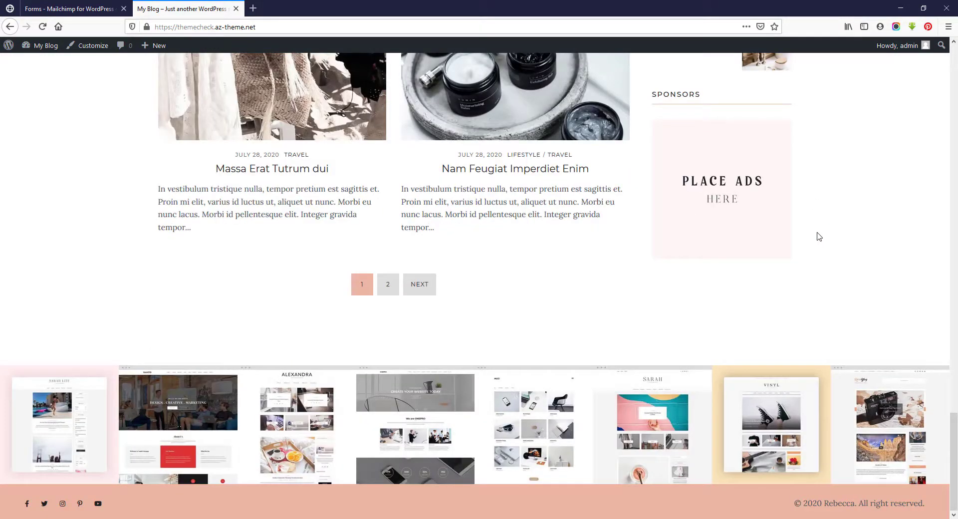
{"action": "scroll", "coordinate": [819, 237], "scroll_direction": "up", "scroll_amount": 15}
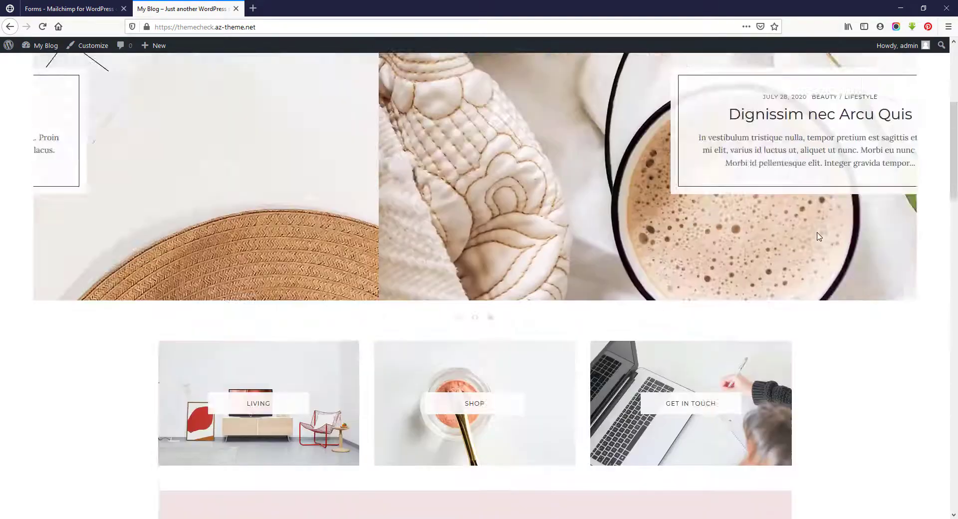
{"action": "scroll", "coordinate": [819, 236], "scroll_direction": "up", "scroll_amount": 6}
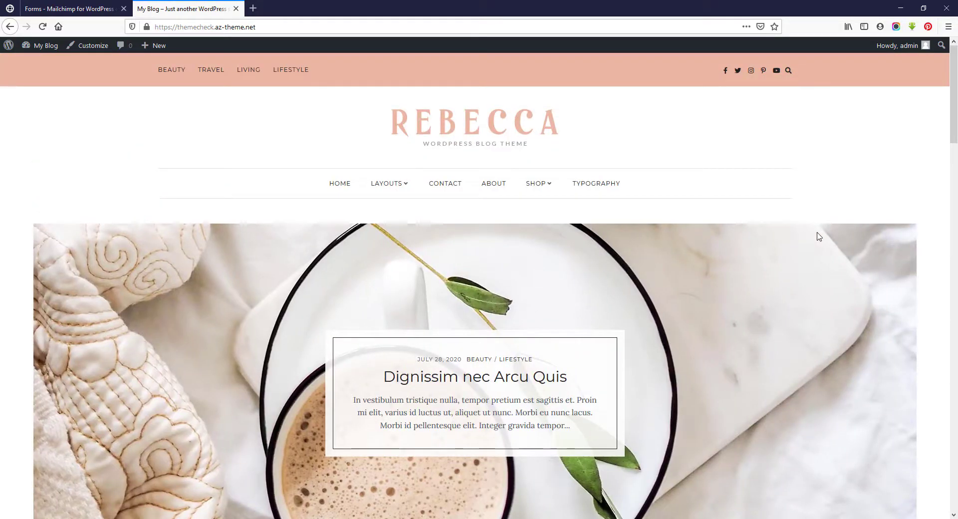
{"action": "left_click", "coordinate": [788, 70]}
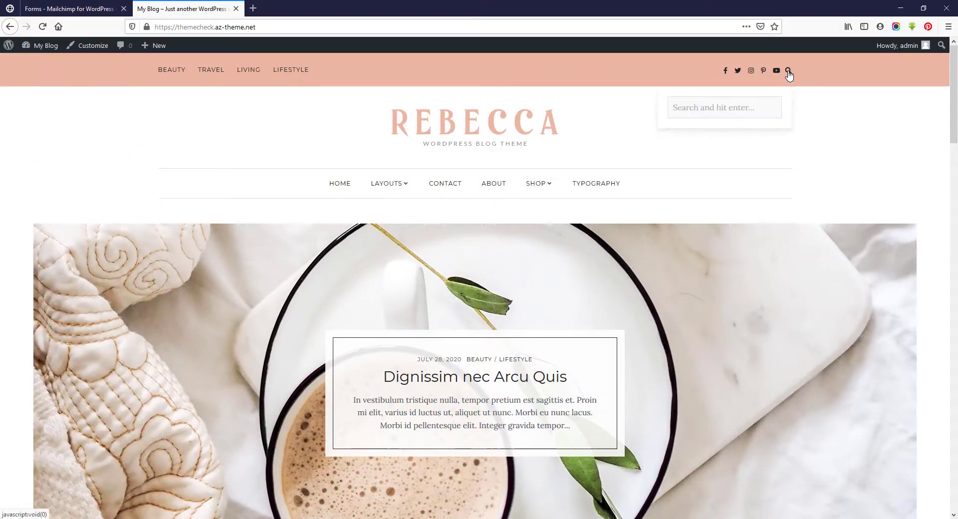
{"action": "left_click", "coordinate": [789, 72]}
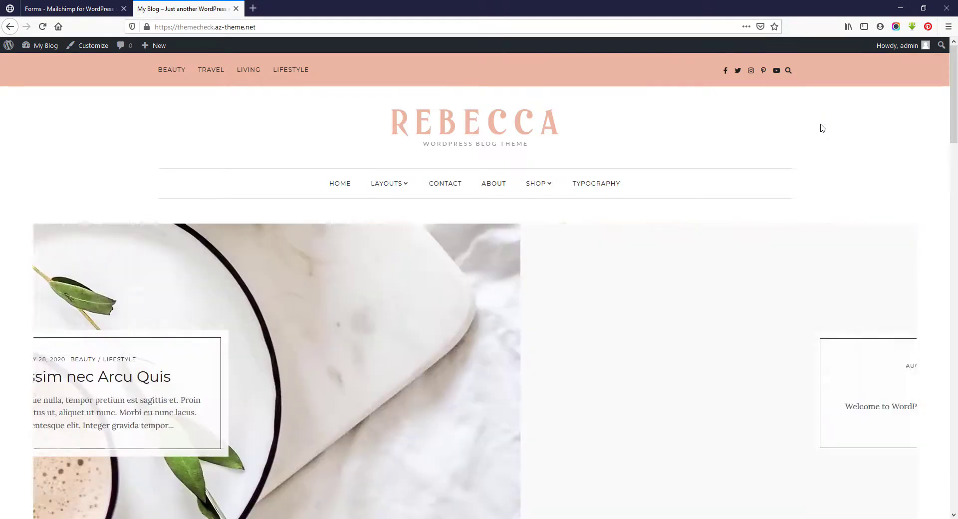